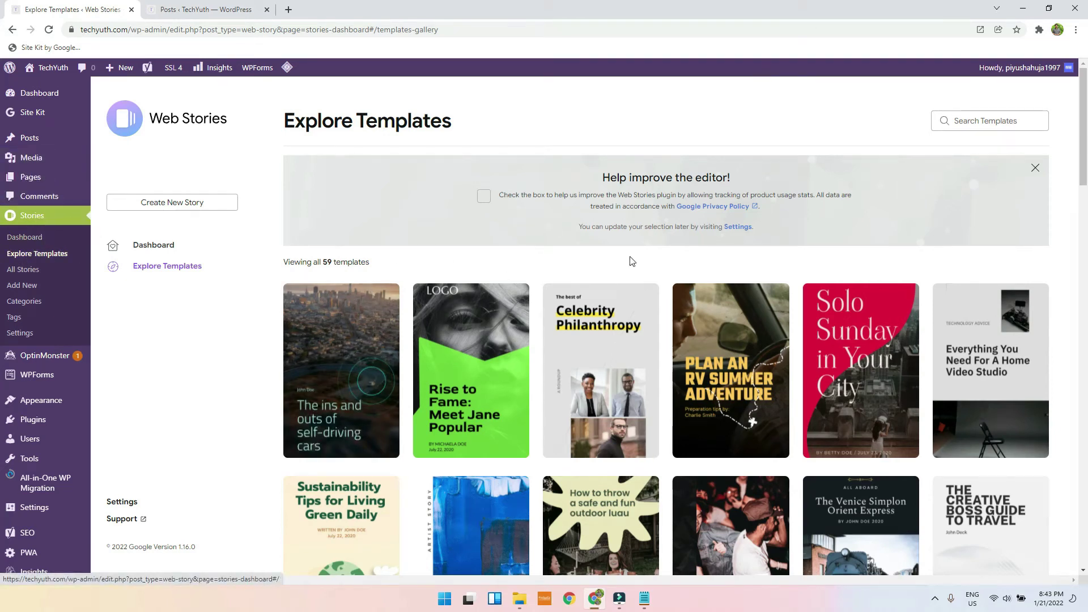
Browse the template gallery and start a story from the Where to Buy Affordable Art on the Internet? template
scroll(628, 262, "down", 5)
scroll(735, 286, "down", 6)
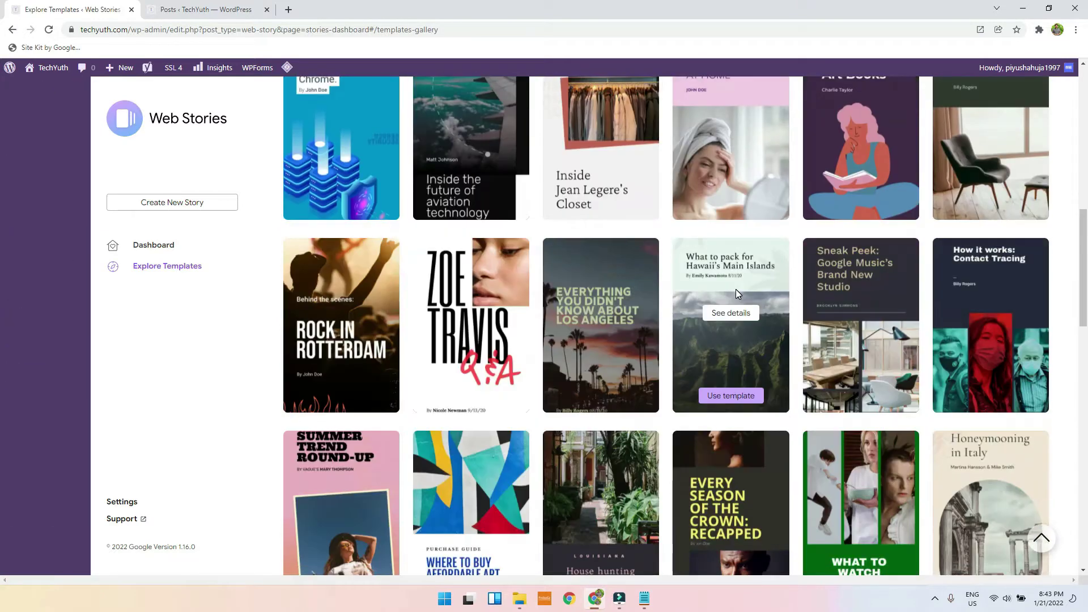
scroll(736, 289, "down", 7)
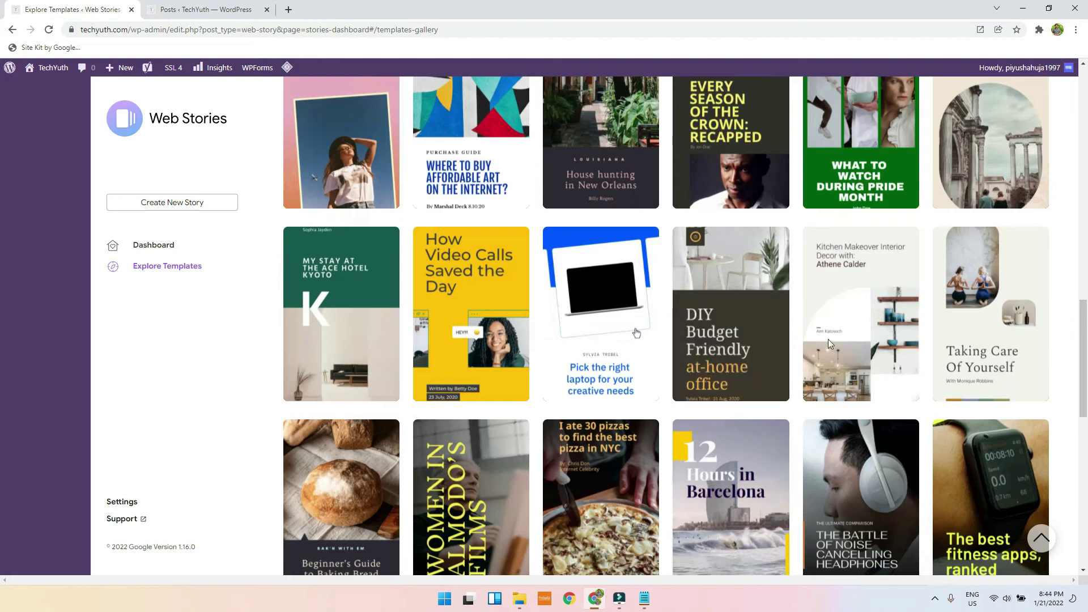
mouse_move(836, 344)
scroll(835, 337, "down", 2)
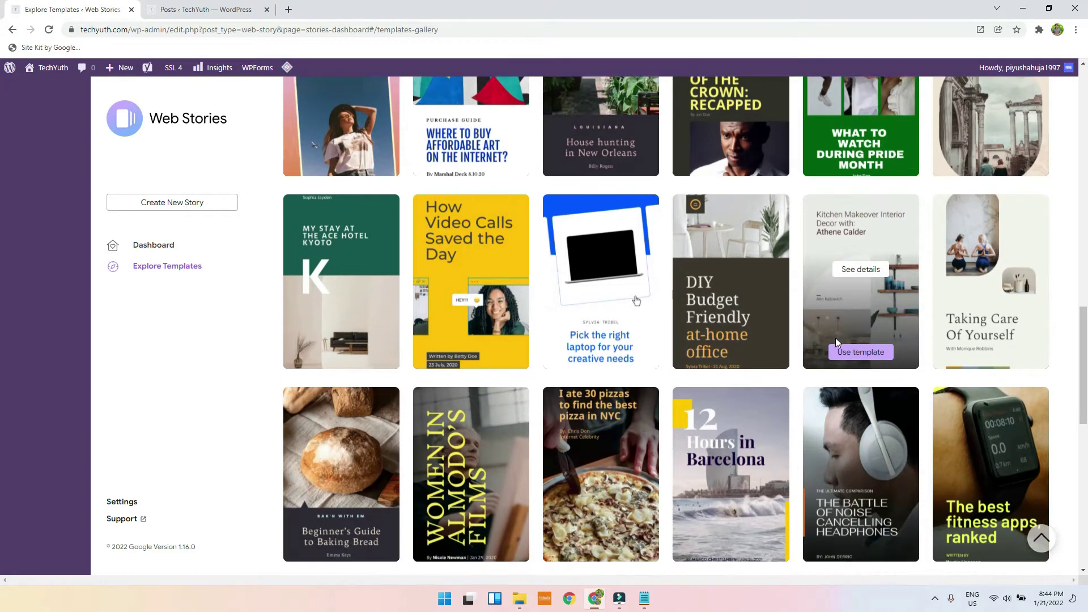
scroll(832, 321, "up", 5)
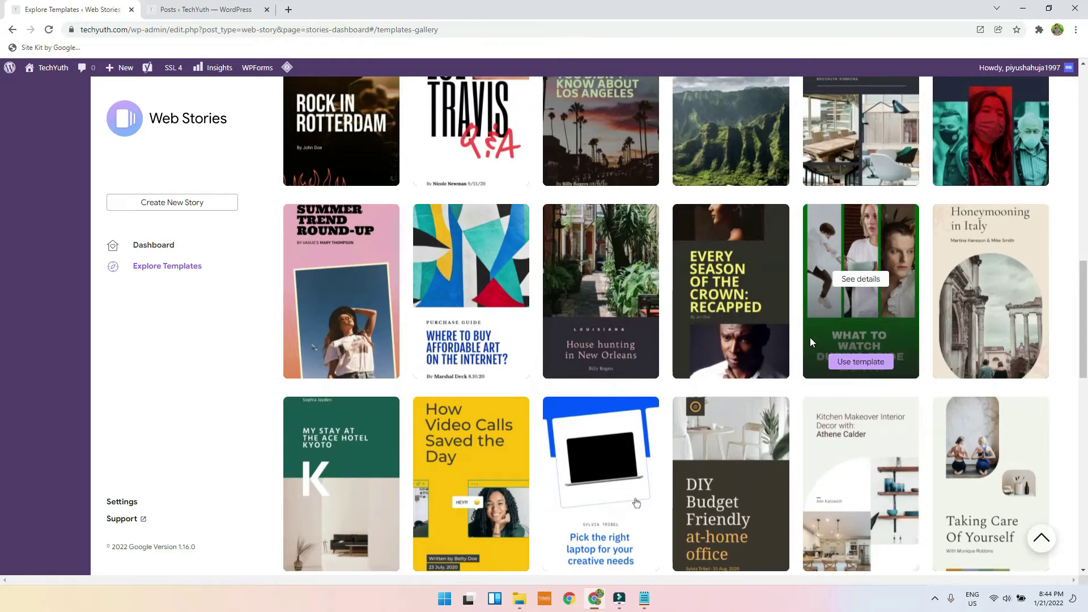
mouse_move(481, 345)
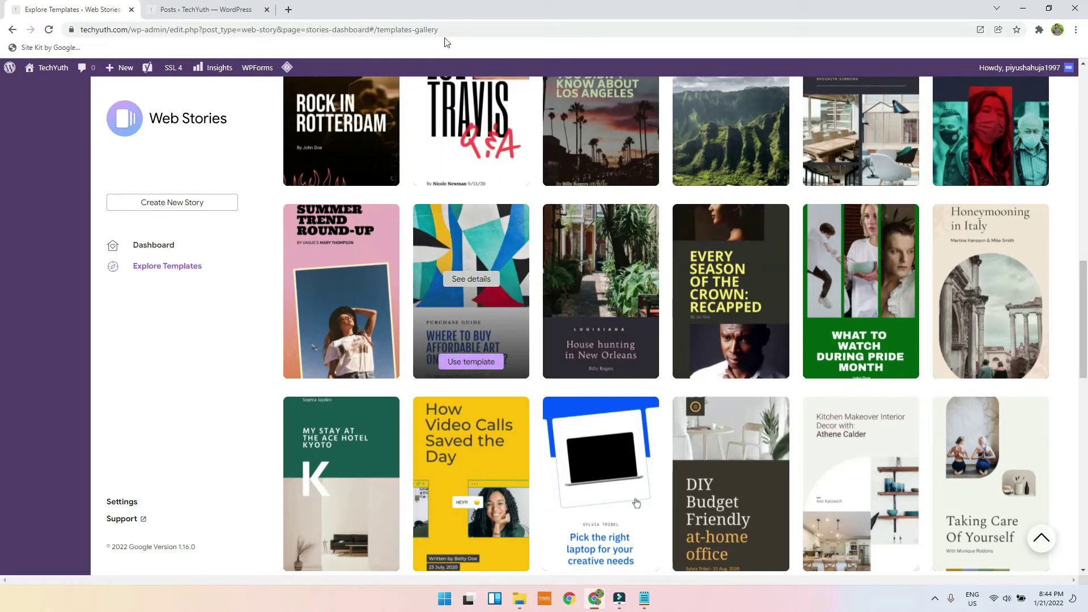
left_click(183, 4)
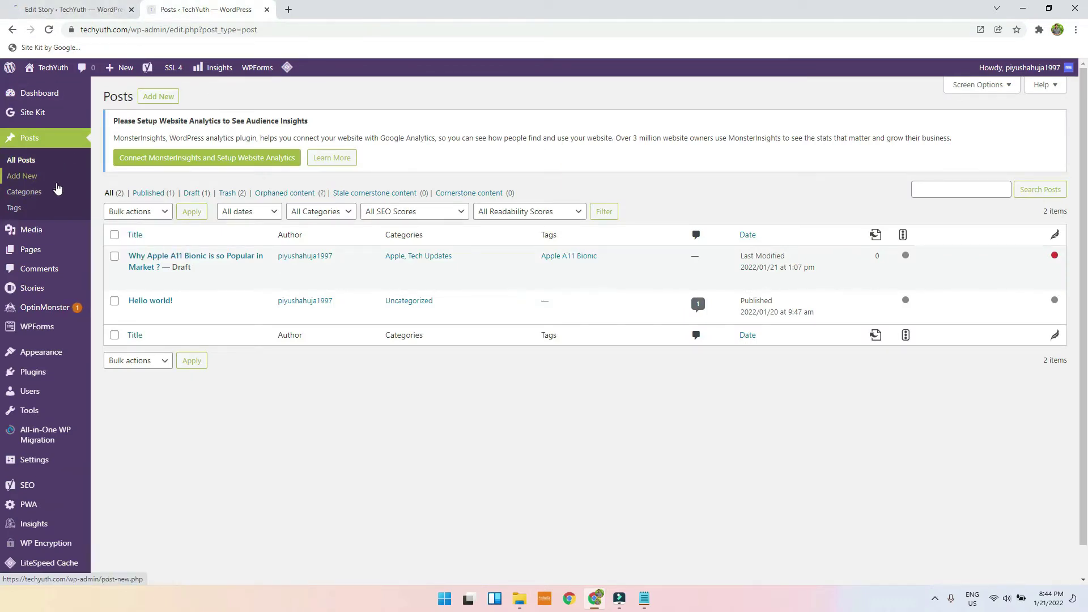
Open the 'Why Apple A11 Bionic' draft post for editing, then return to the story tab
left_click(134, 281)
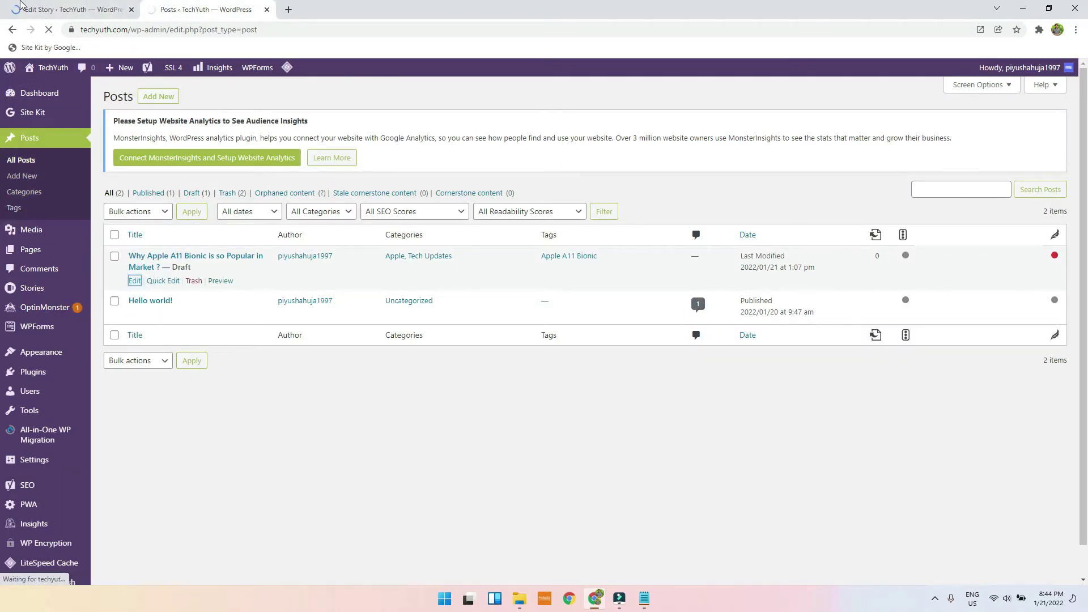
key("ctrl+shift+Tab")
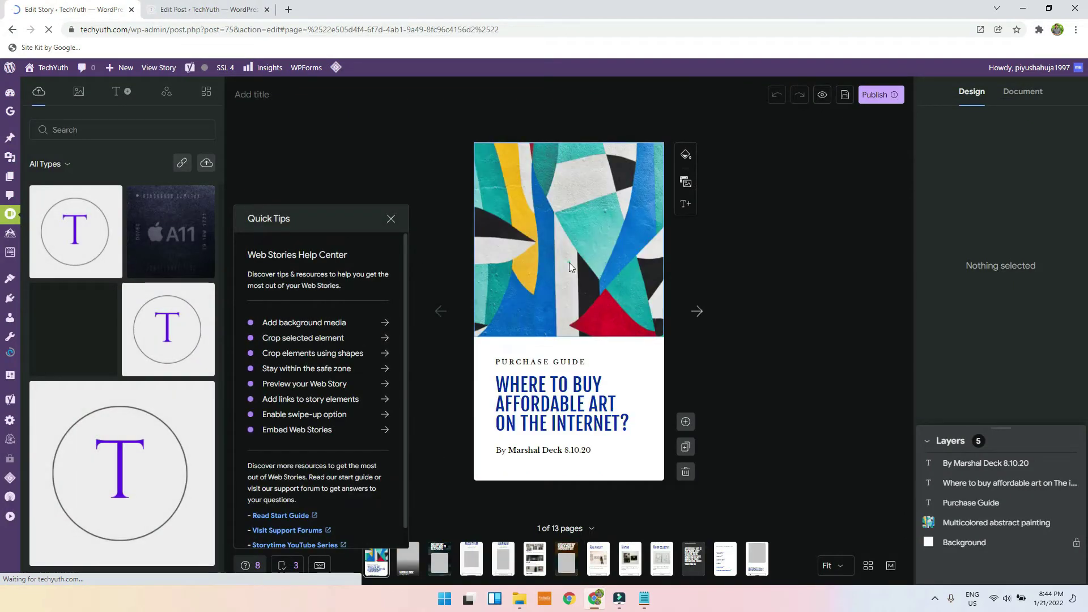
Add the A11 chip image and delete the abstract painting after clearing its image styles
left_click(571, 267)
left_click(160, 260)
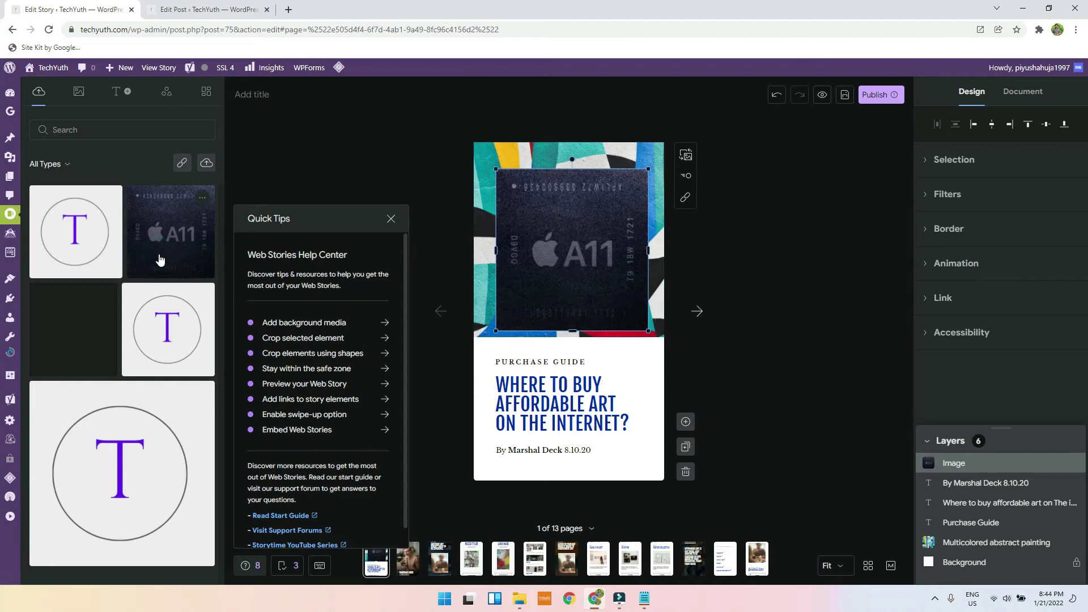
right_click(603, 202)
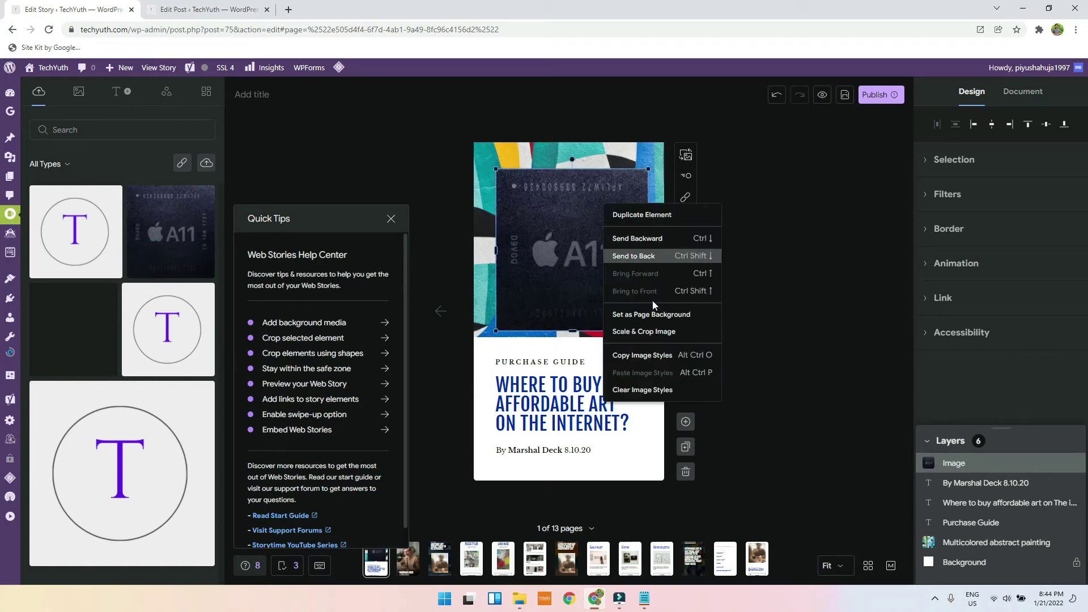
left_click(548, 204)
right_click(515, 163)
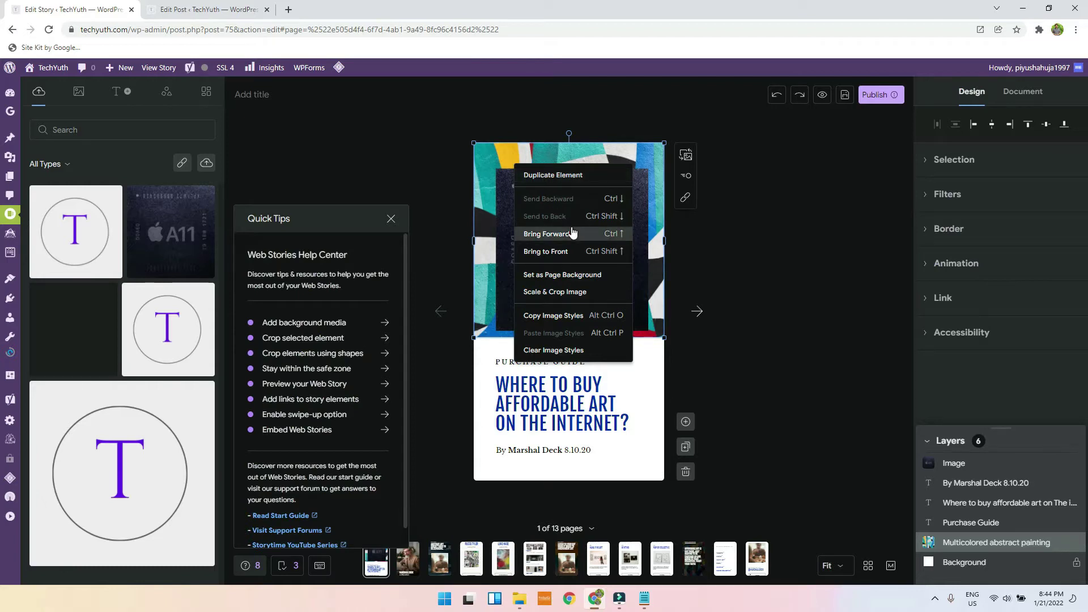
left_click(568, 350)
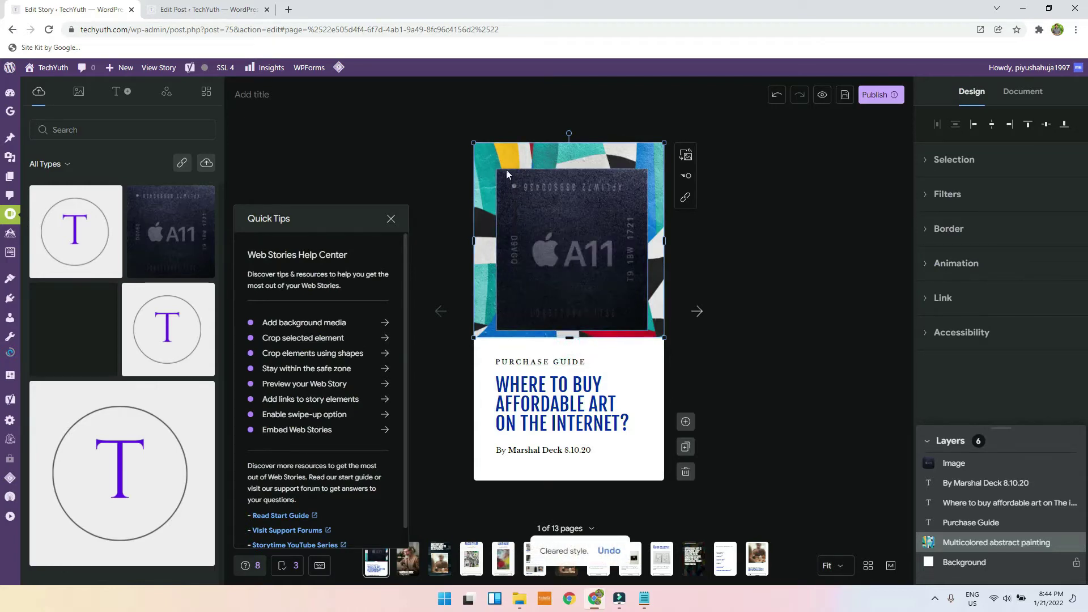
key("Delete")
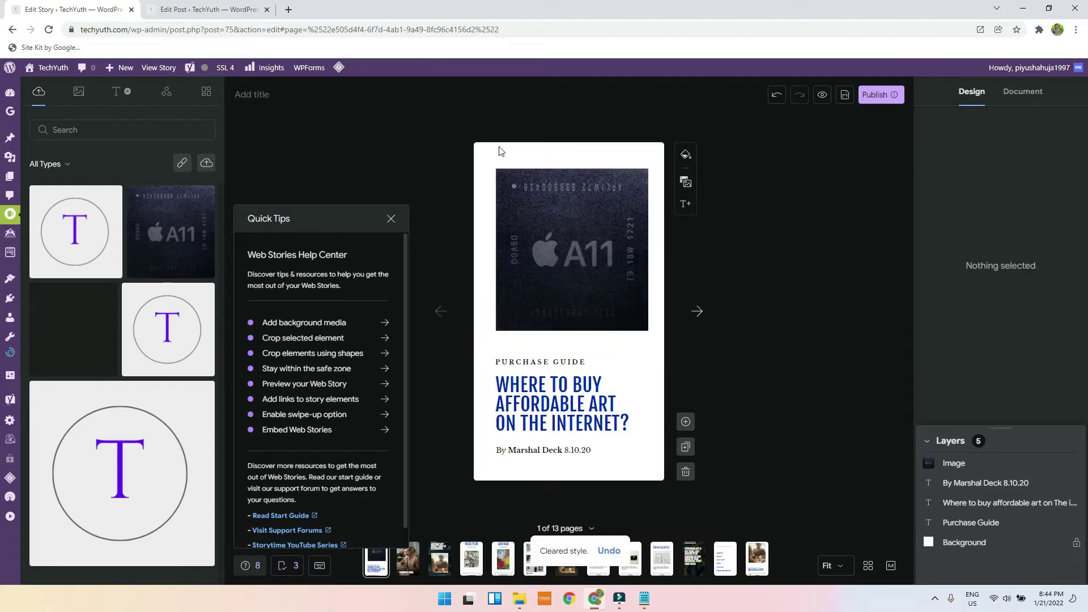
Stretch the A11 image across the page top and centre the Purchase Guide line beneath it
left_click_drag(562, 234, 542, 204)
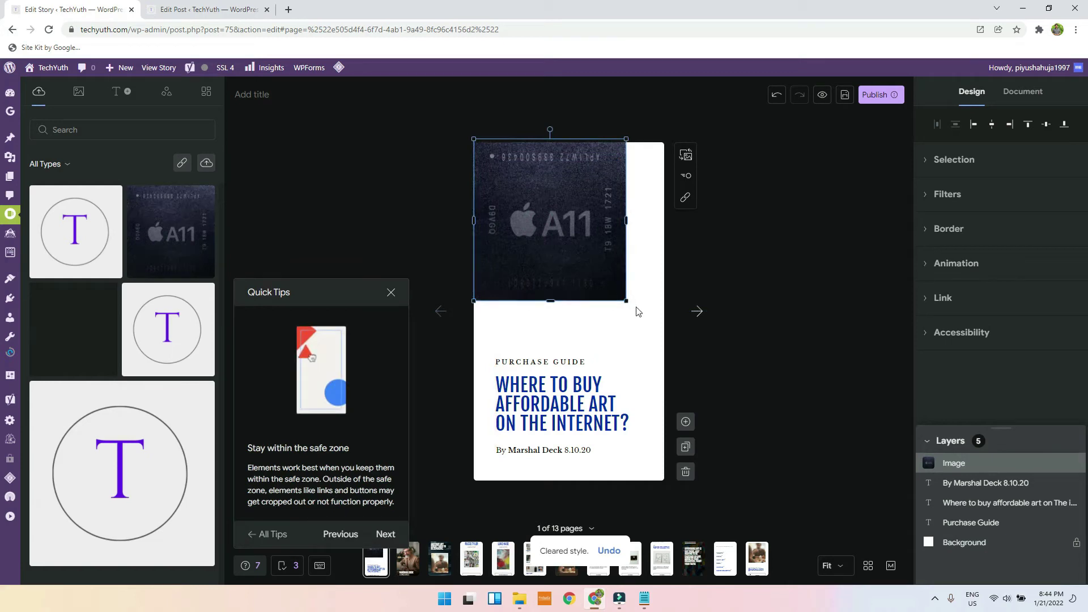
left_click_drag(627, 300, 652, 349)
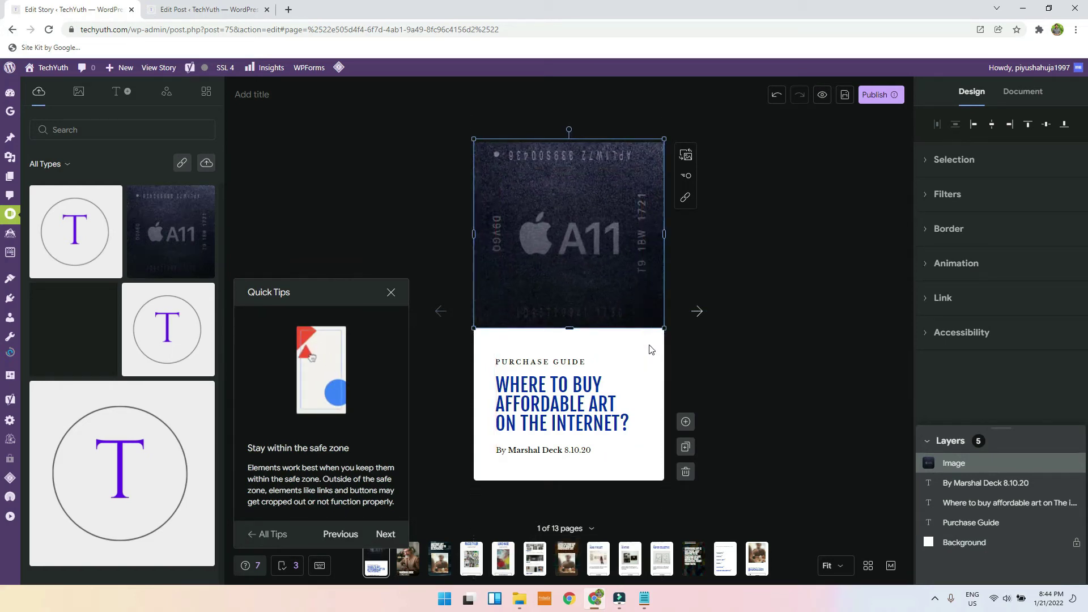
left_click(533, 360)
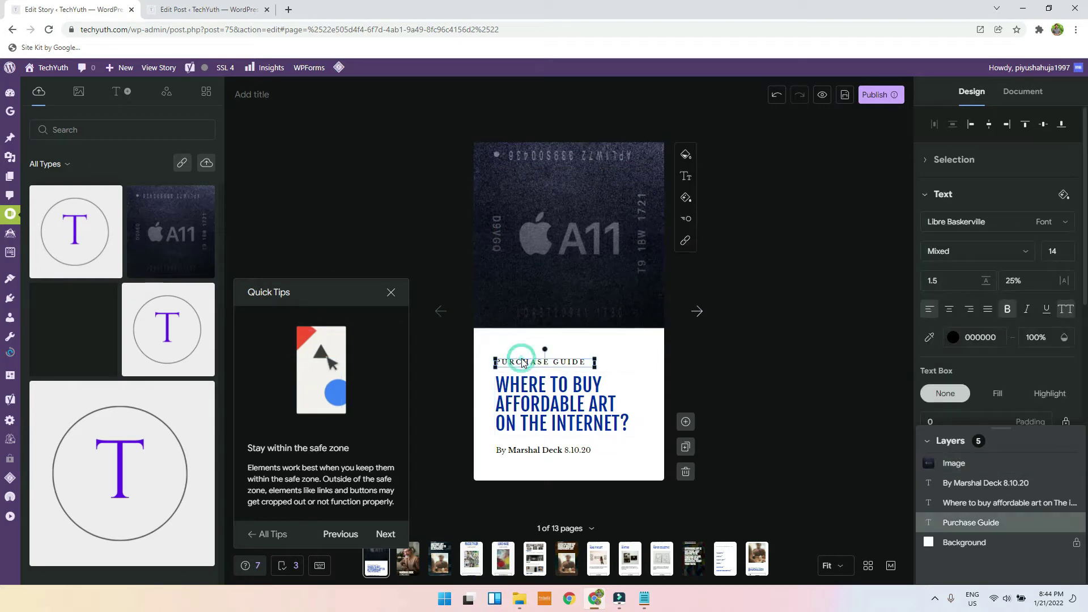
left_click_drag(532, 353, 565, 348)
Copy the post title 'Why Apple A11 Bionic is so Popular in Market ?' from the Edit Post tab
left_click(207, 9)
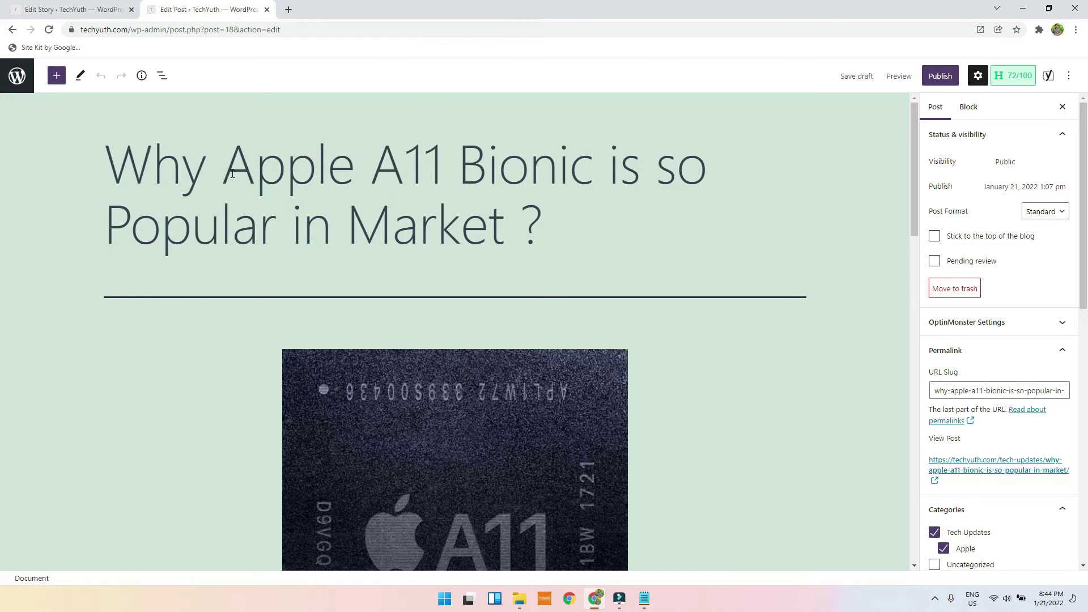
left_click_drag(121, 176, 546, 219)
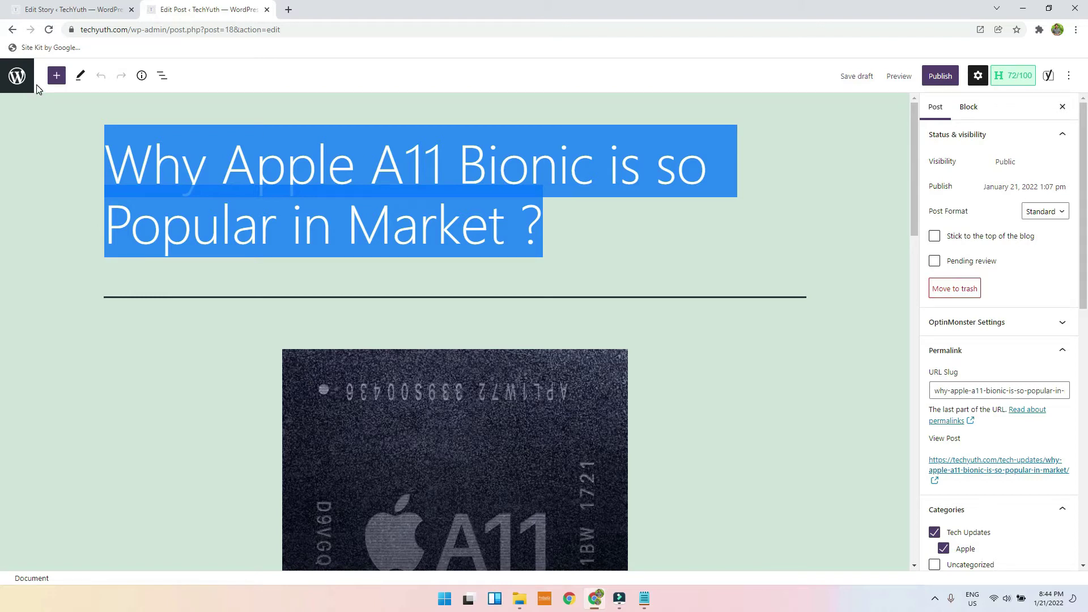
left_click(72, 9)
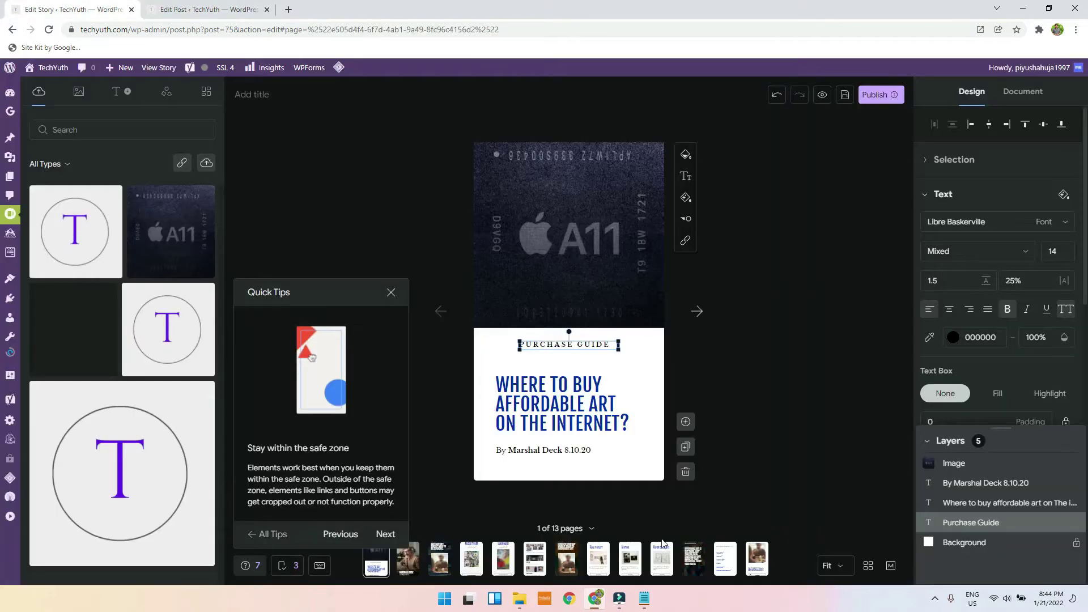
Replace the Purchase Guide wording with APPLE A11 BIONIC
double_click(553, 345)
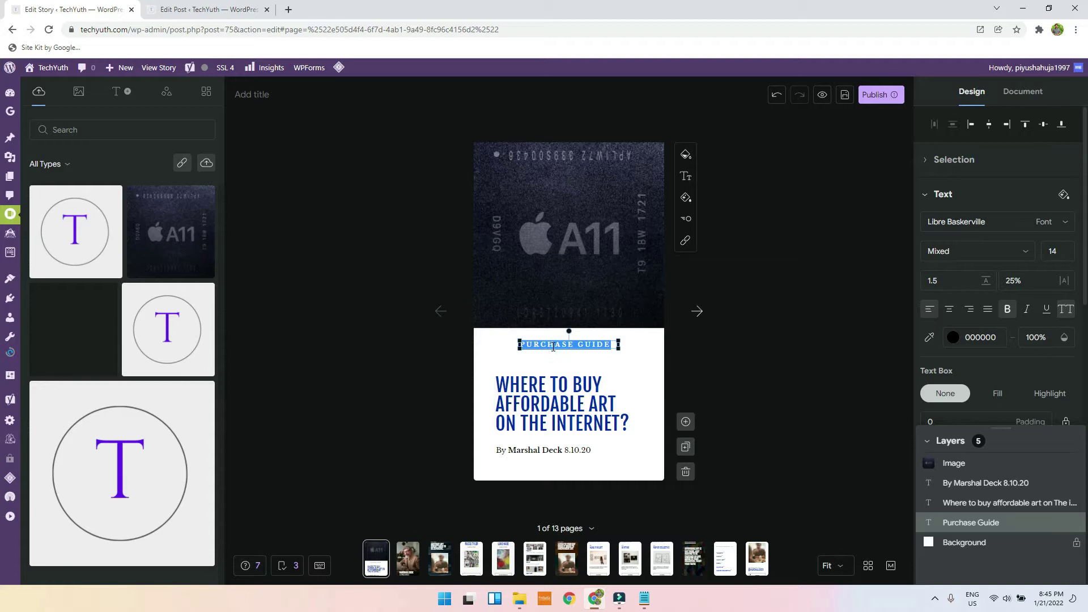
key("BackSpace")
type("WHY APPLE A11 BIONIC IS SO POPULAR IN MARKET ?")
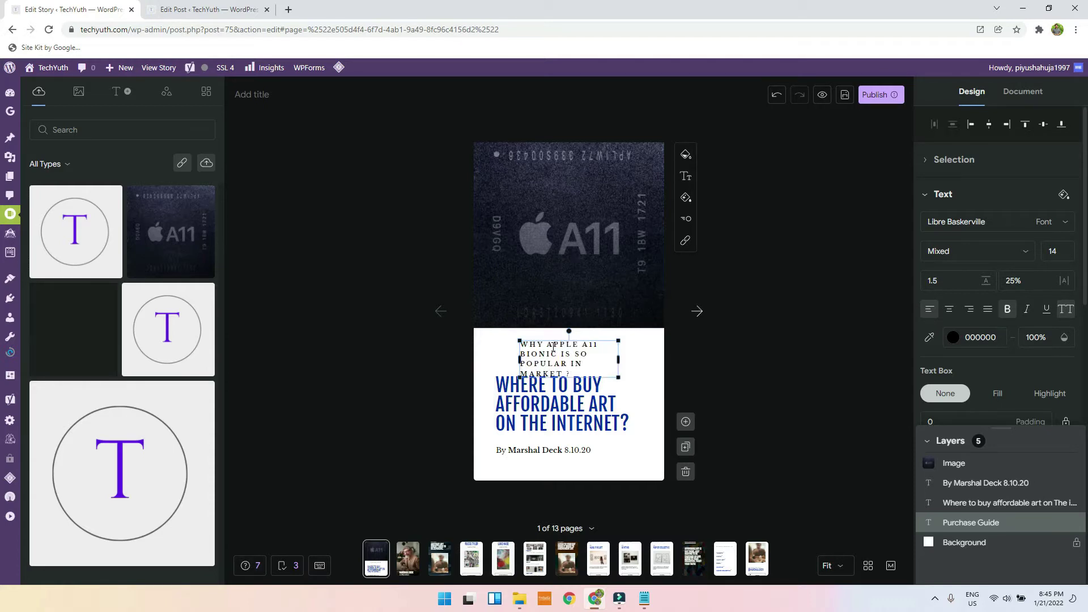
key("ctrl+z")
type("APPLE A11 BIONIC")
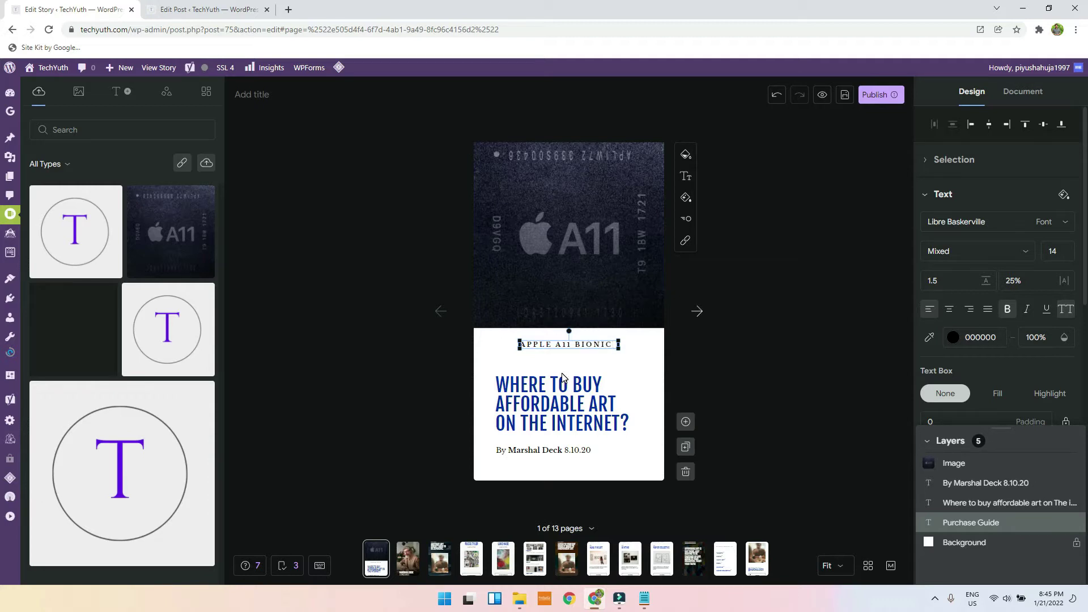
left_click(556, 408)
Make the headline 'Why Apple A11 Bionic is so Popular in Market ?' and nudge it up-left
double_click(556, 406)
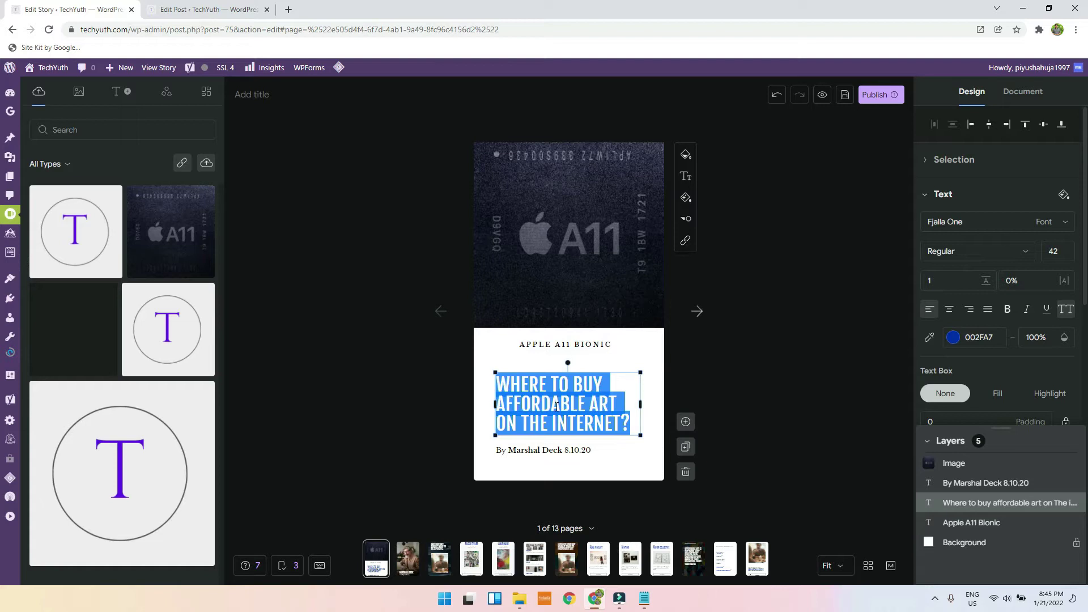
type("WHY APPLE A11 BIONIC IS SO POPULAR IN MARKET ?")
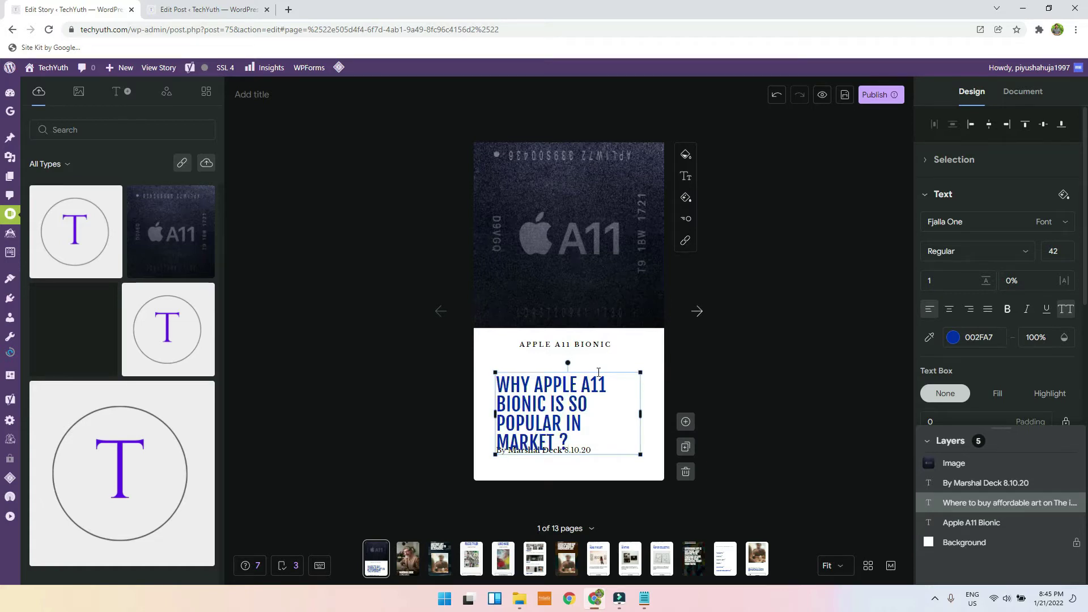
left_click(619, 376)
left_click(631, 377)
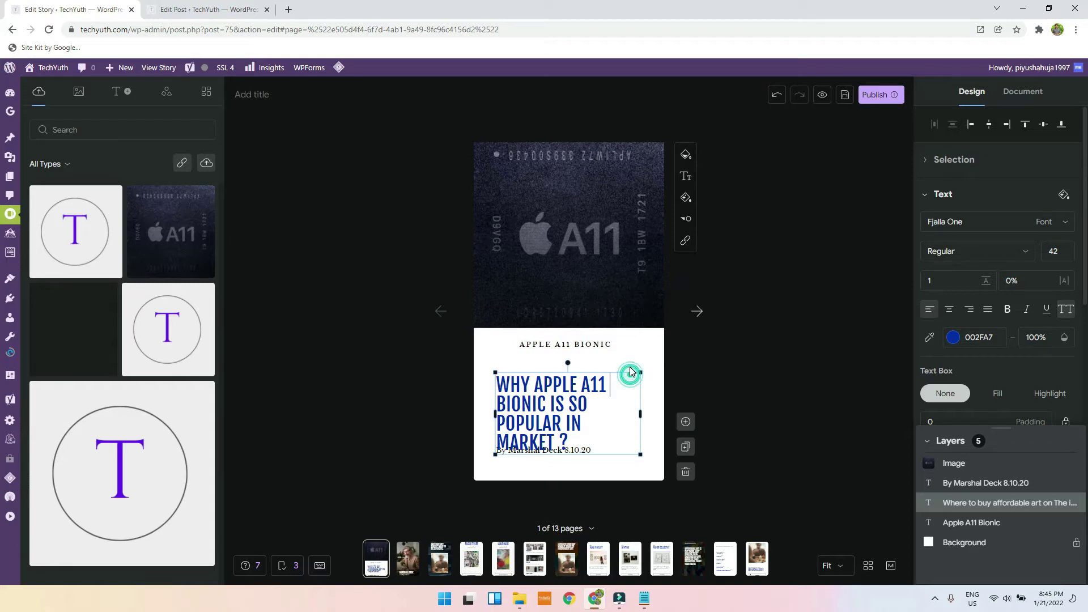
left_click(625, 374)
left_click(624, 369)
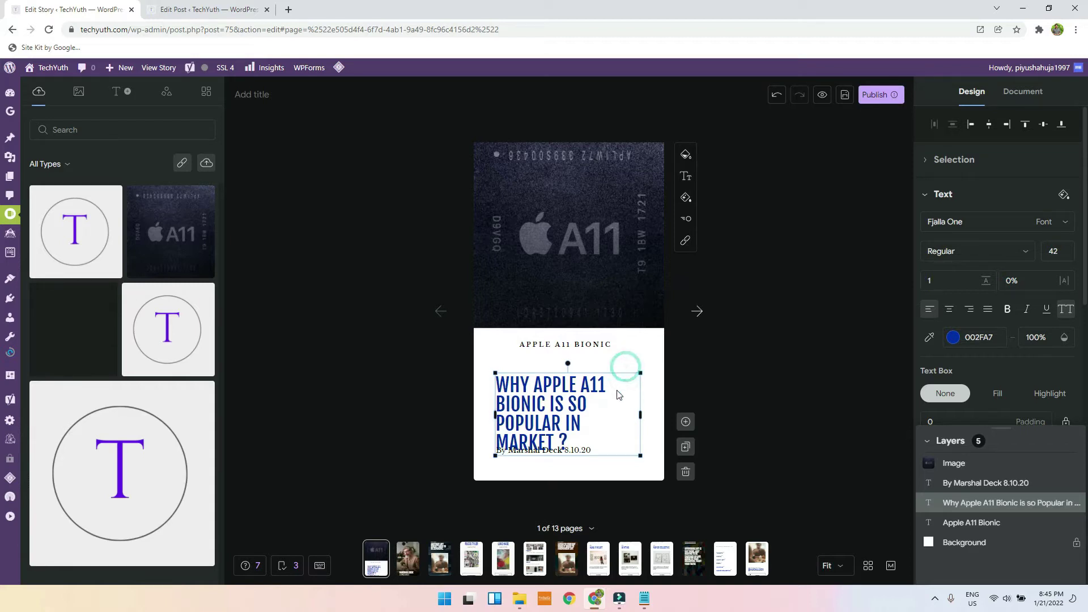
left_click_drag(579, 392, 551, 400)
Replace the author name and date in the byline with the author's name
left_click(558, 453)
double_click(552, 452)
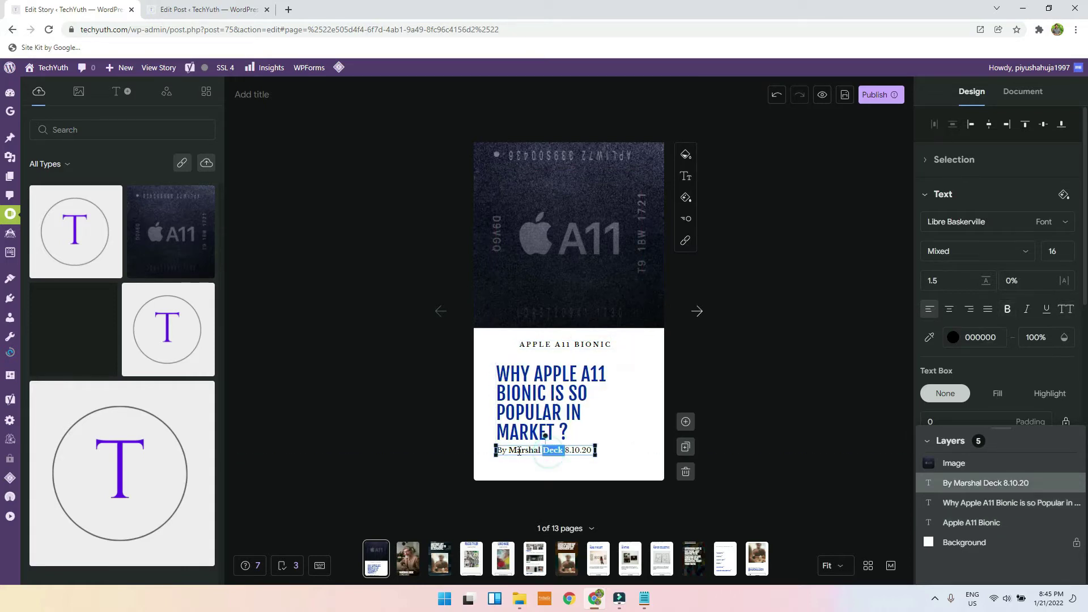
left_click_drag(515, 452, 587, 452)
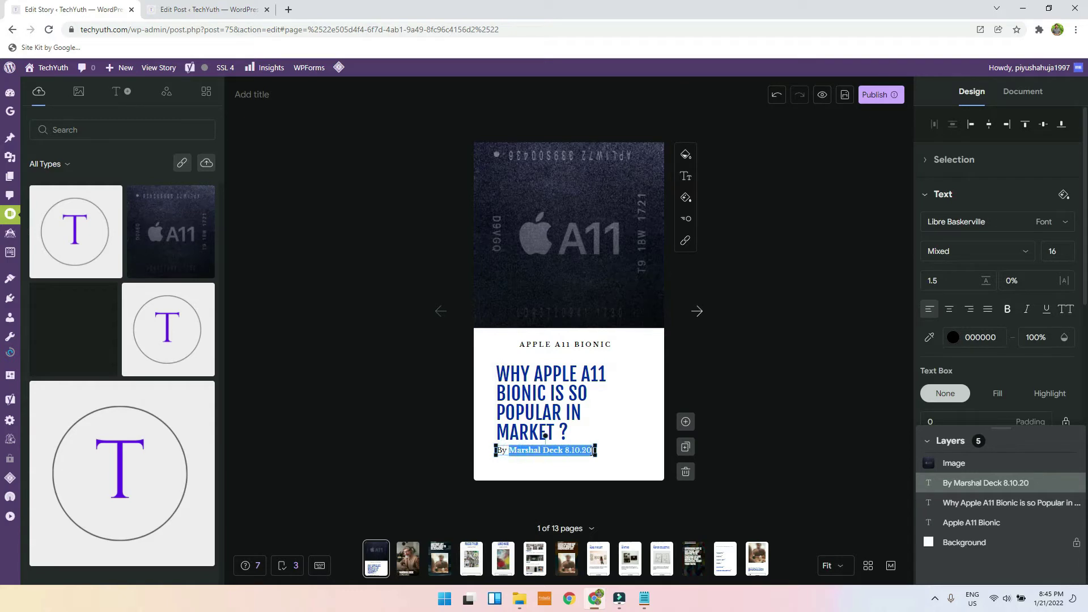
type("Piyush Ahuja")
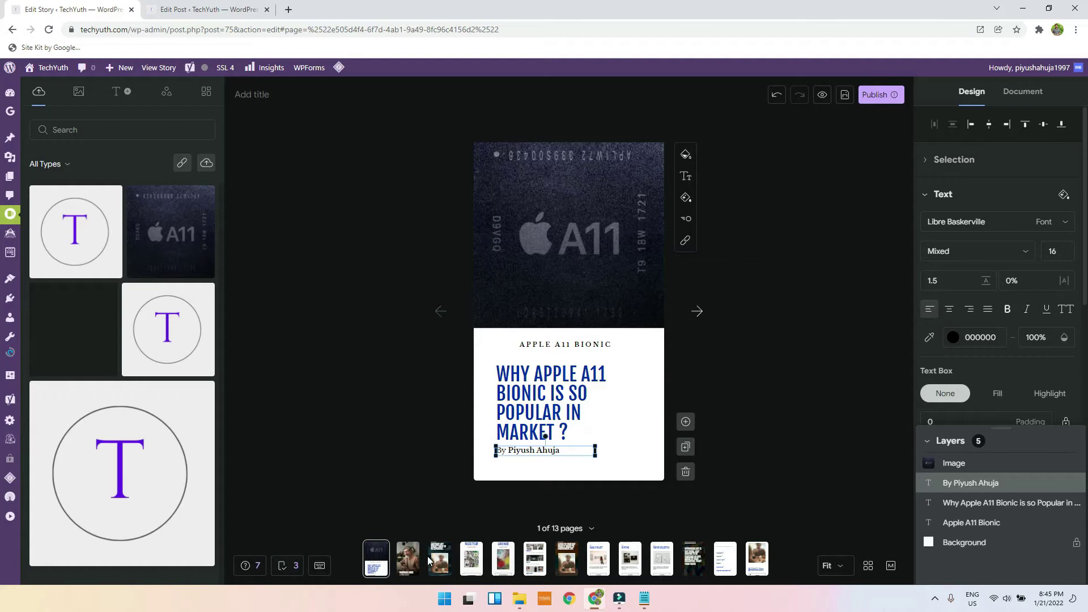
Delete the Russe Tyler, Luke Hage, Haha Fine Art, Papier Collective and other template pages, leaving 5
left_click(467, 559)
right_click(470, 559)
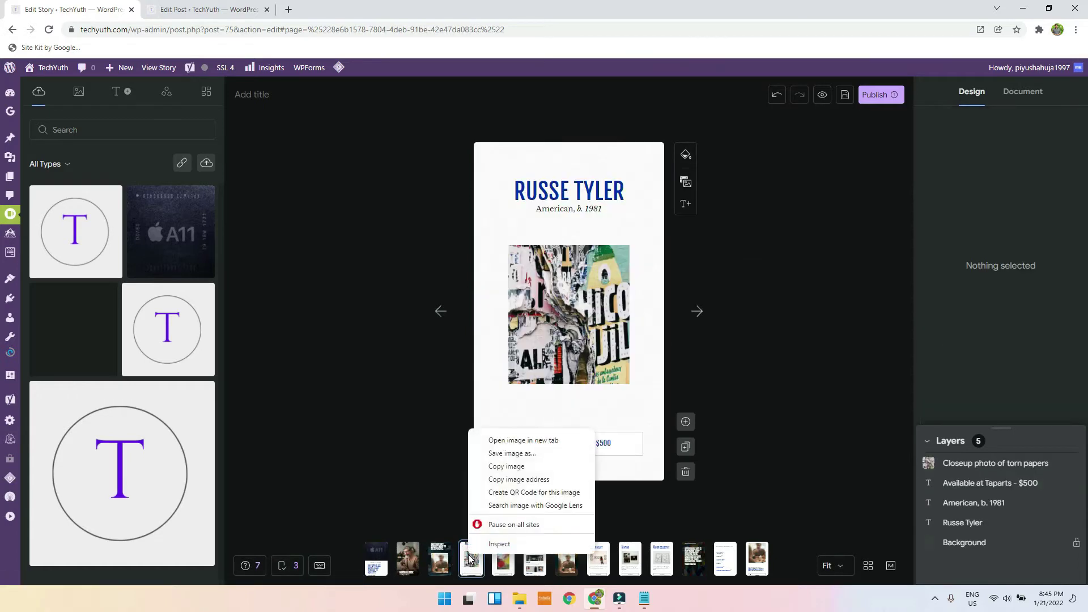
left_click(471, 557)
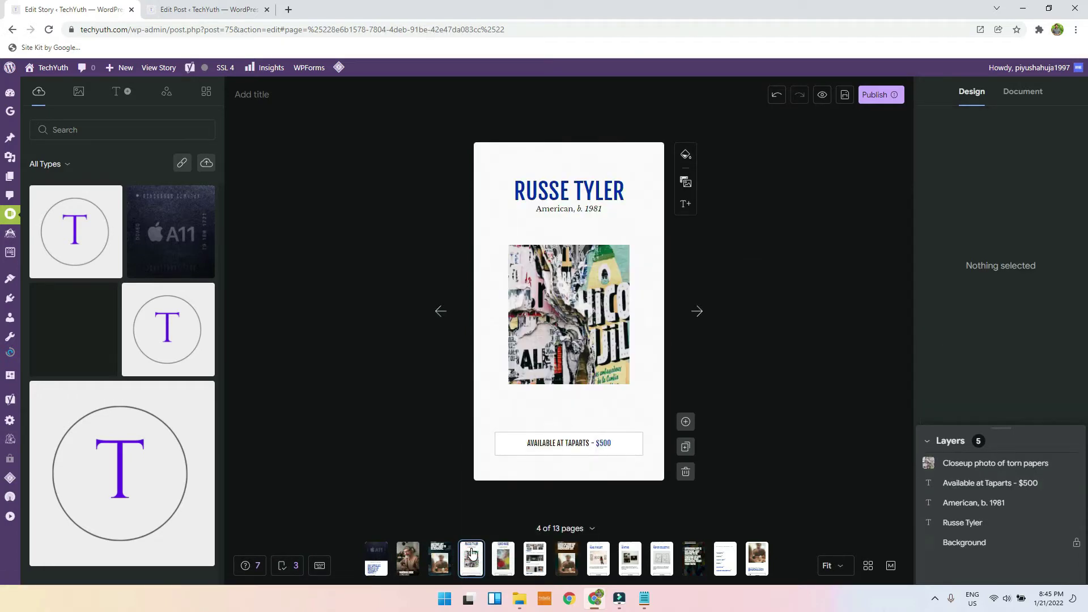
key("Delete")
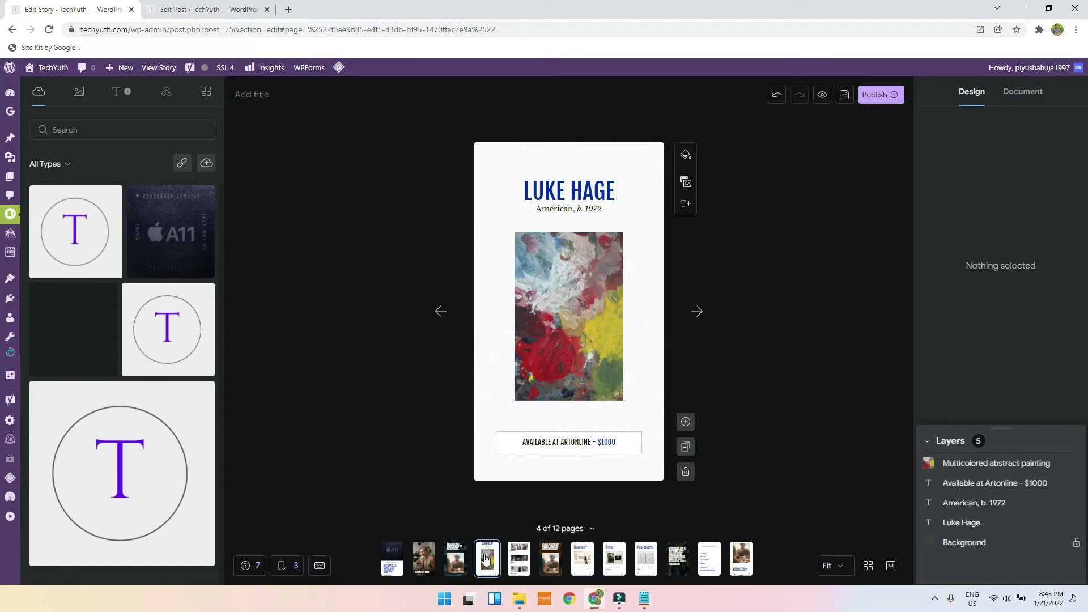
key("Delete")
key("Delete")
key("Delete")
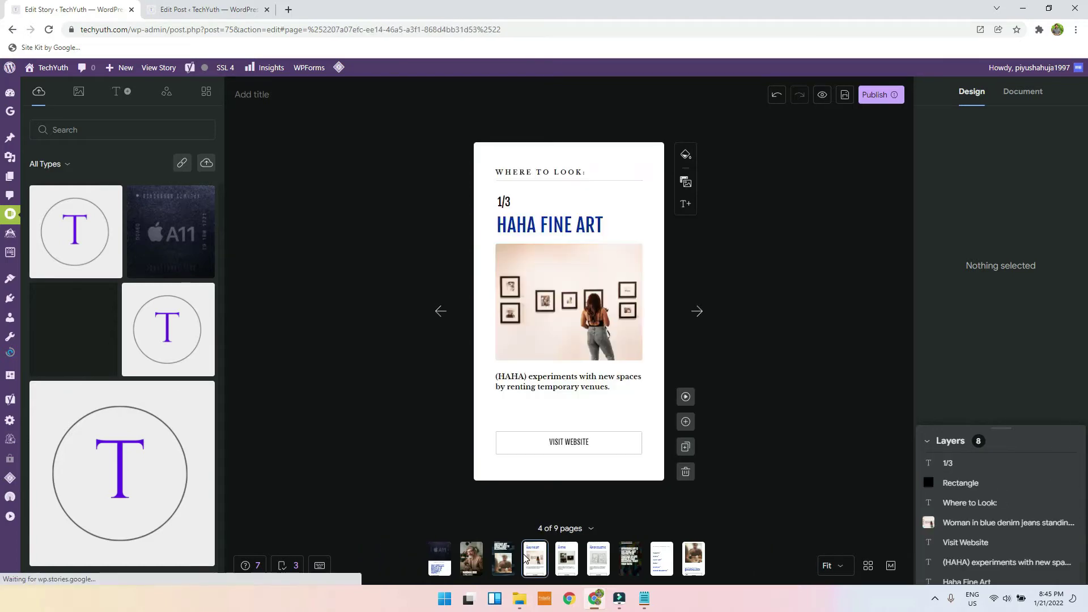
key("Delete")
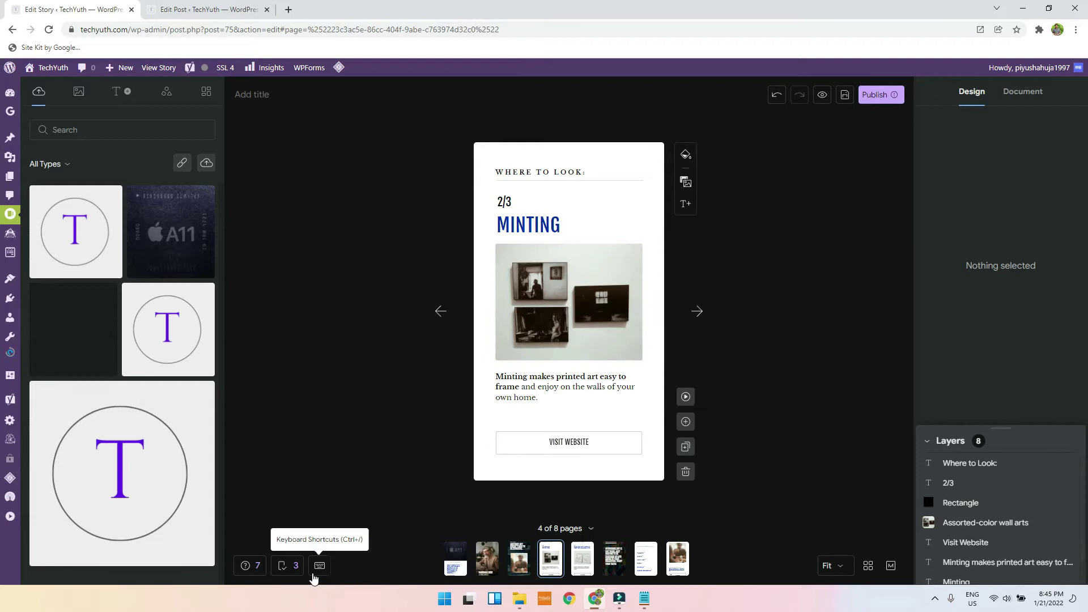
key("Delete")
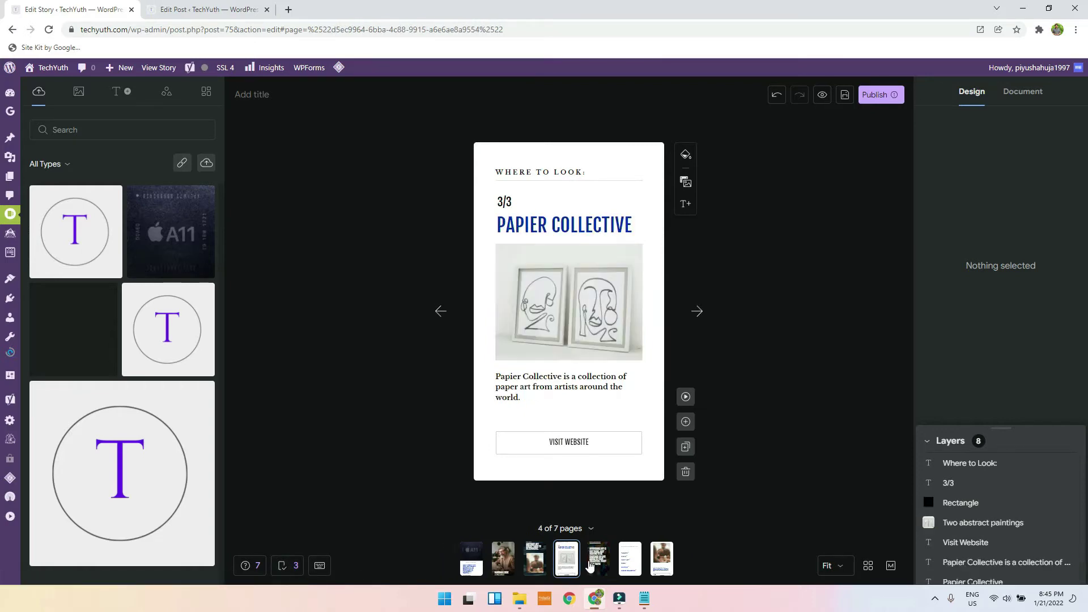
key("Delete")
key("Delete")
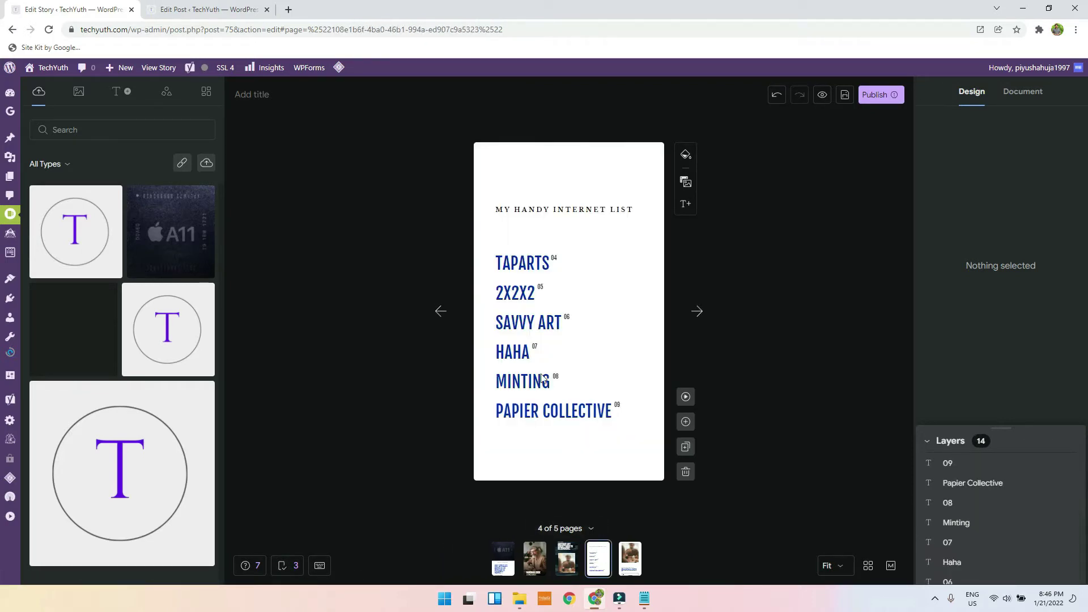
left_click(546, 561)
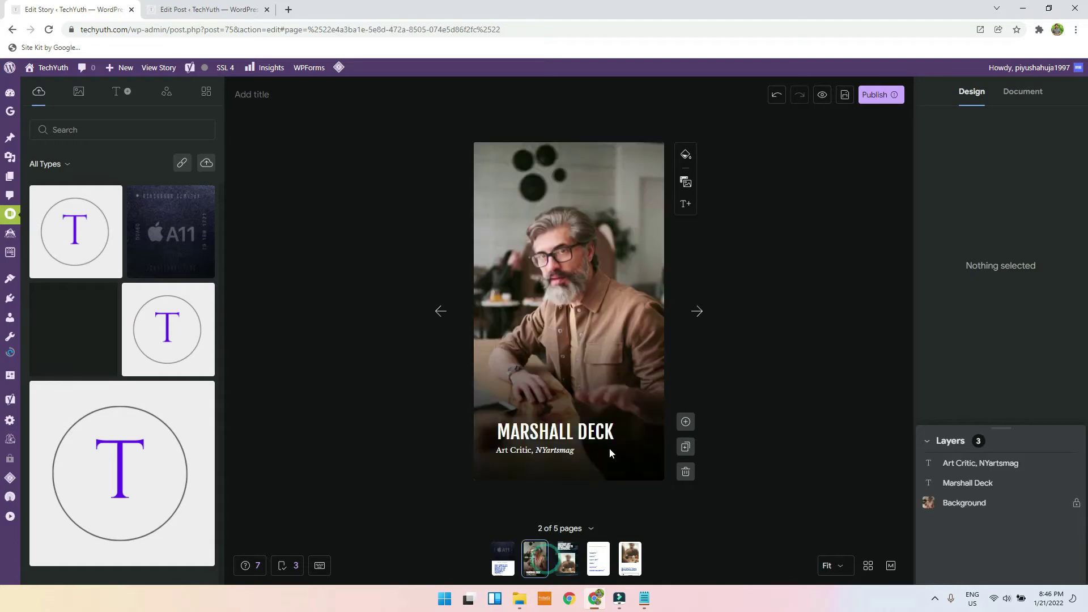
left_click(606, 261)
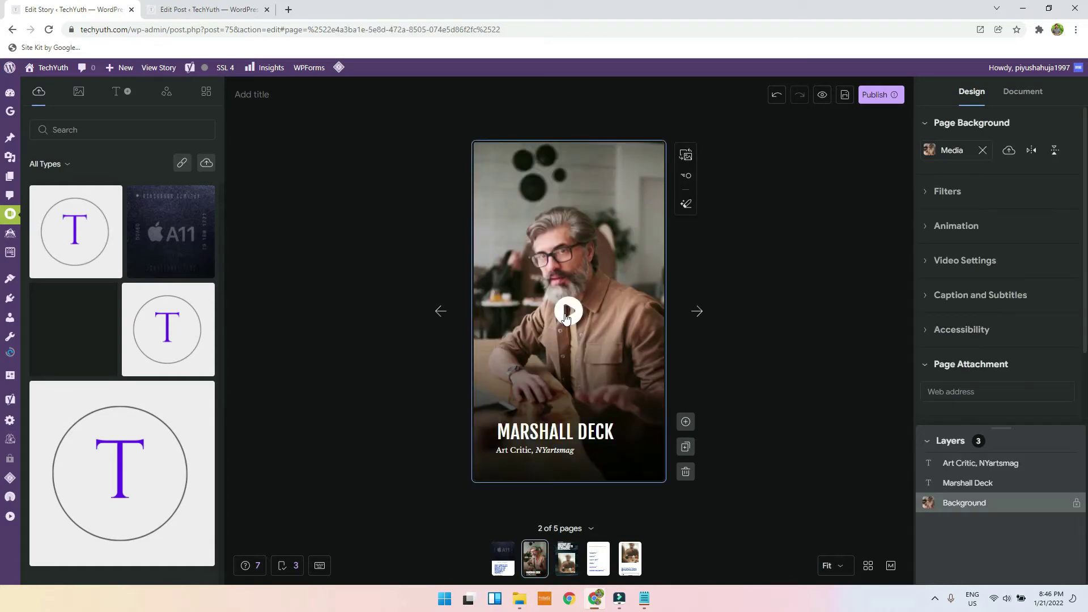
Detach the background video from the Marshall Deck page and delete it, leaving a grey gradient
right_click(529, 571)
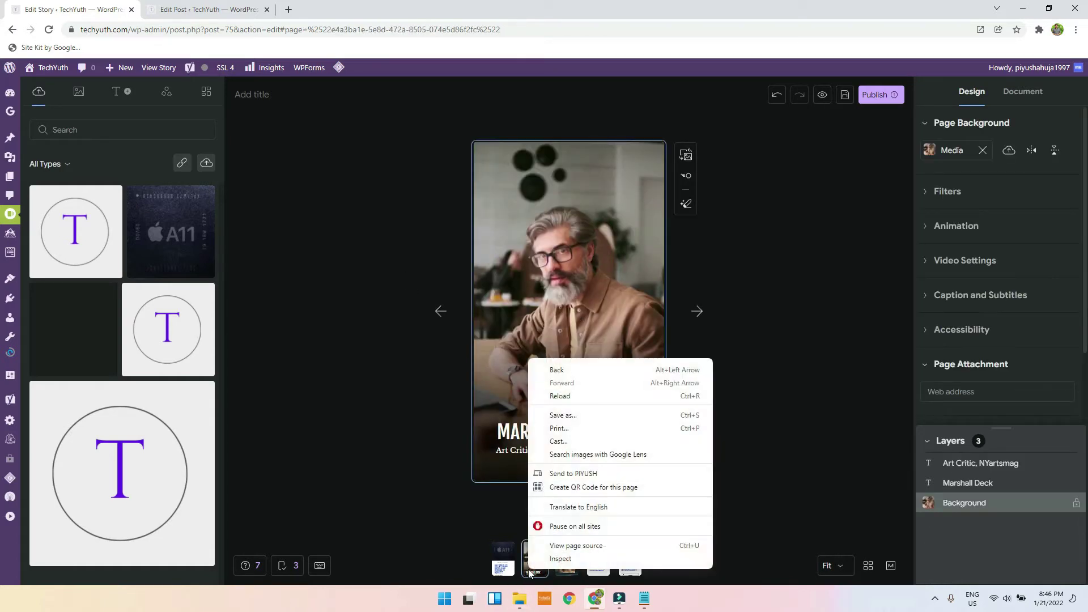
left_click(476, 311)
right_click(527, 215)
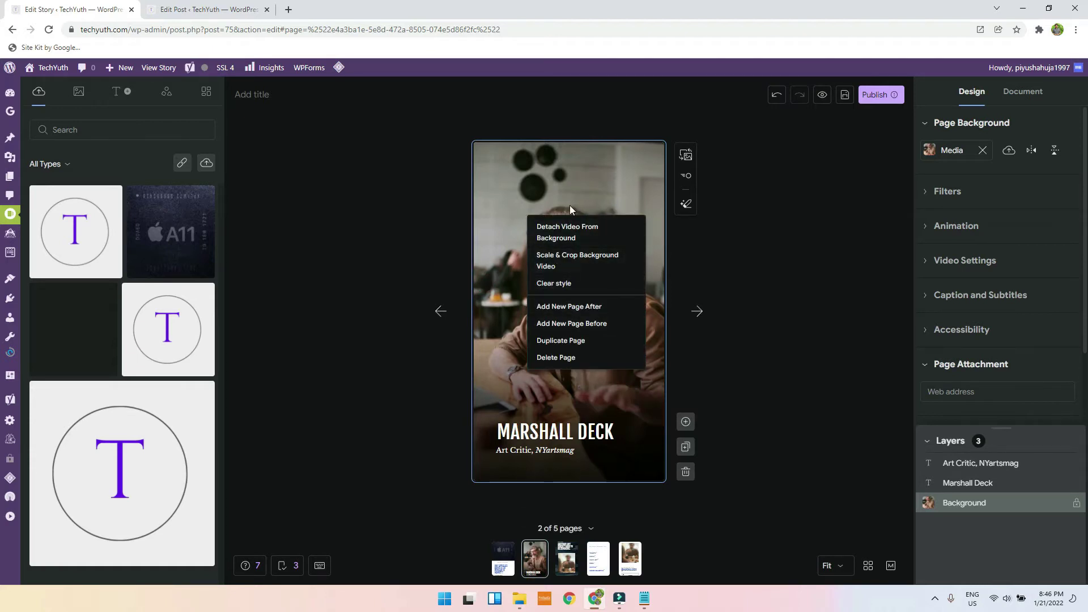
left_click(575, 233)
right_click(572, 320)
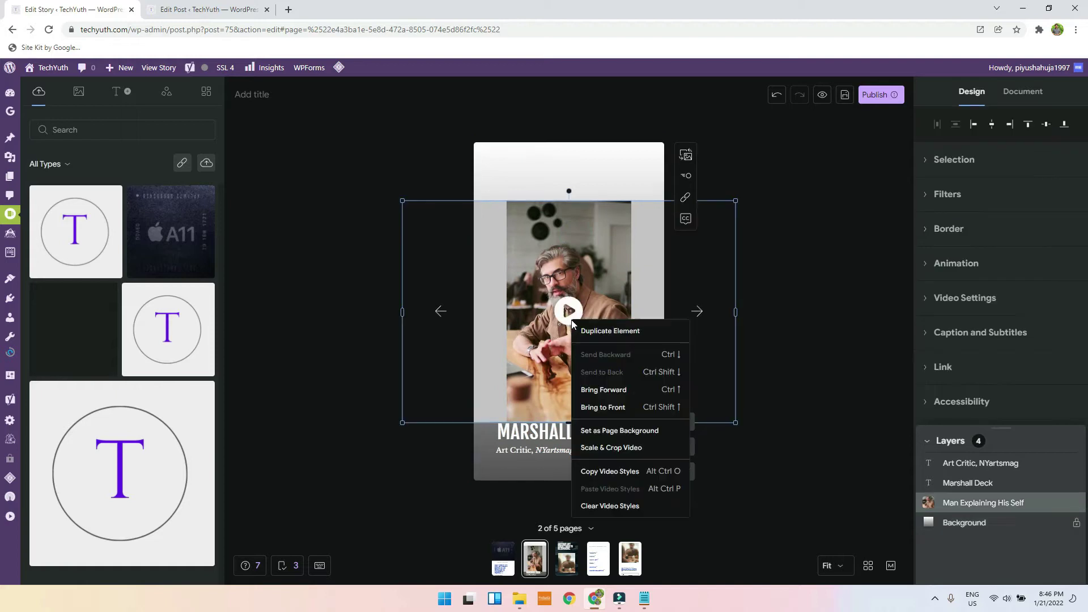
left_click(530, 281)
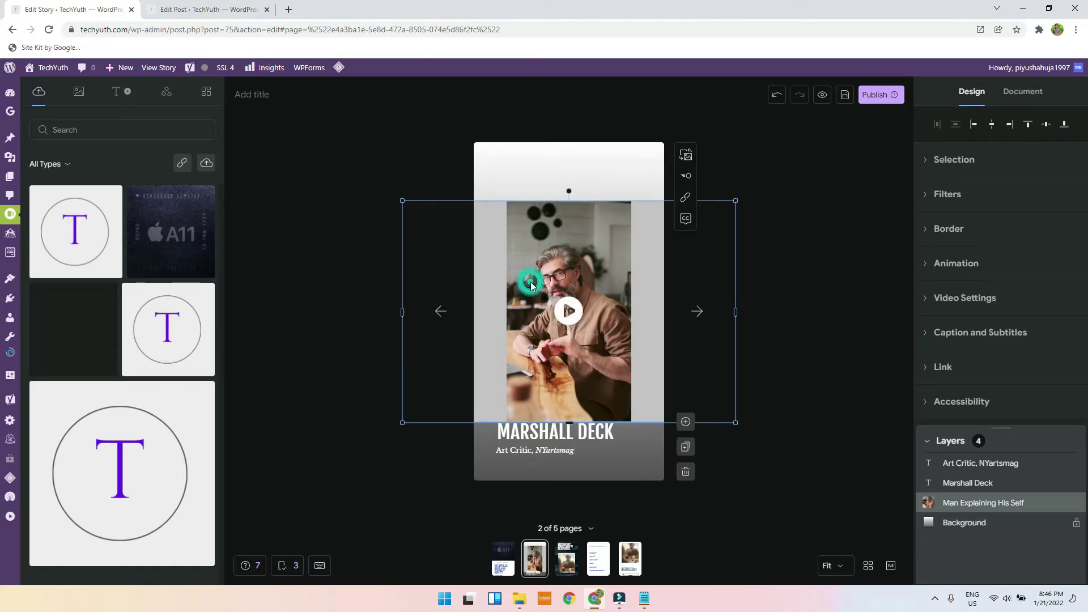
key("Delete")
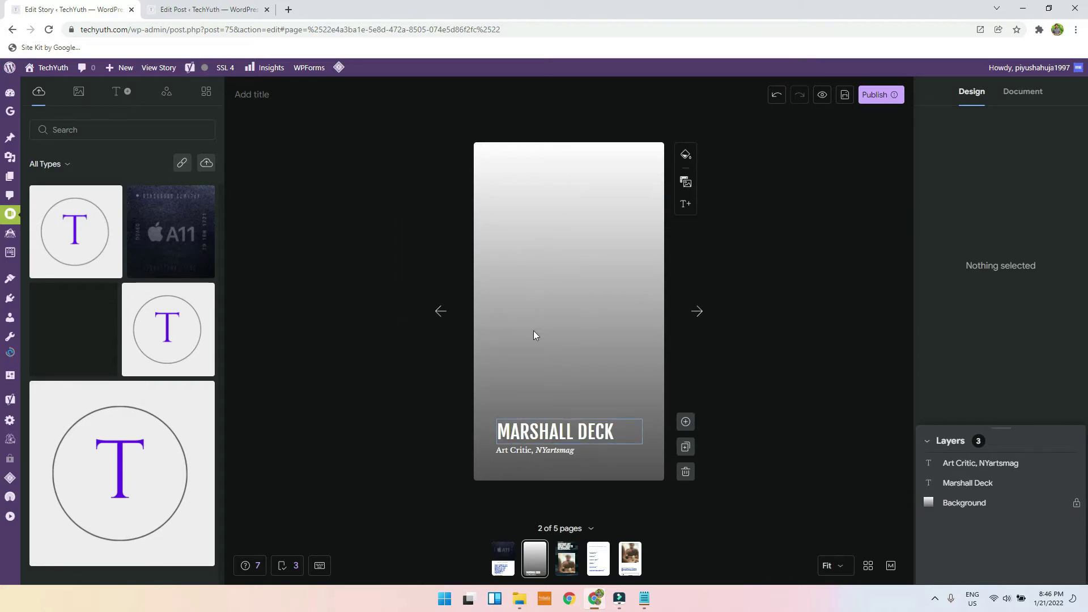
right_click(530, 253)
left_click(519, 194)
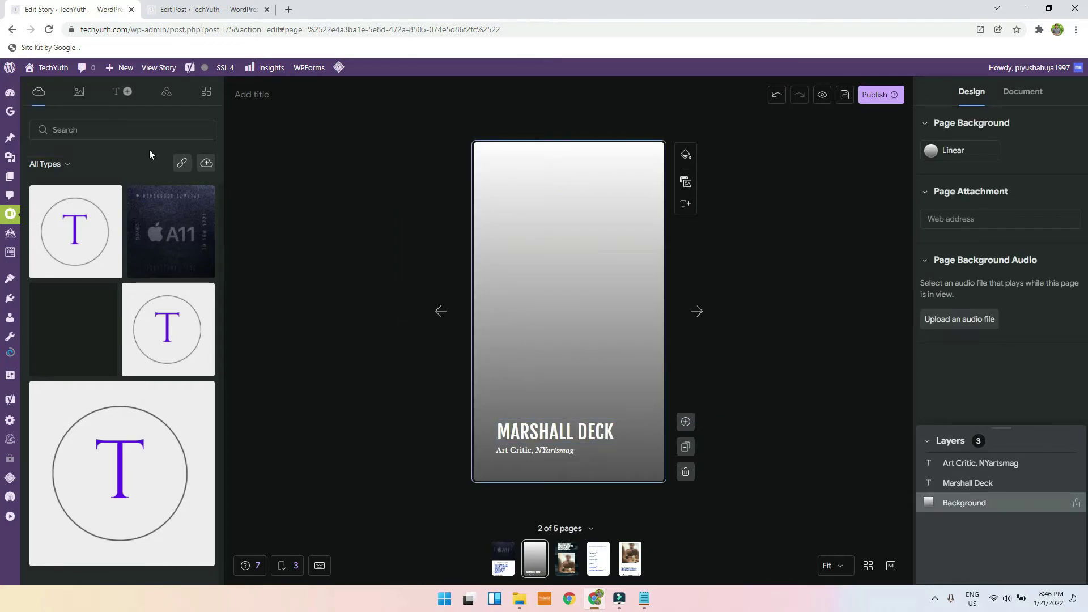
left_click(286, 9)
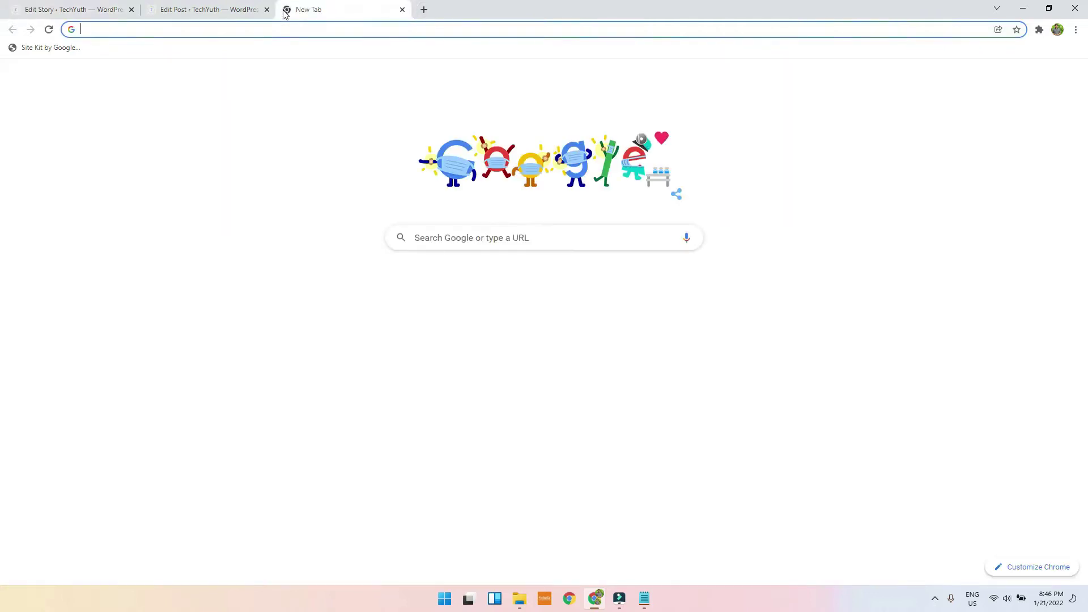
Search Google for 'phone chipset' and browse the video results
type("phone cho")
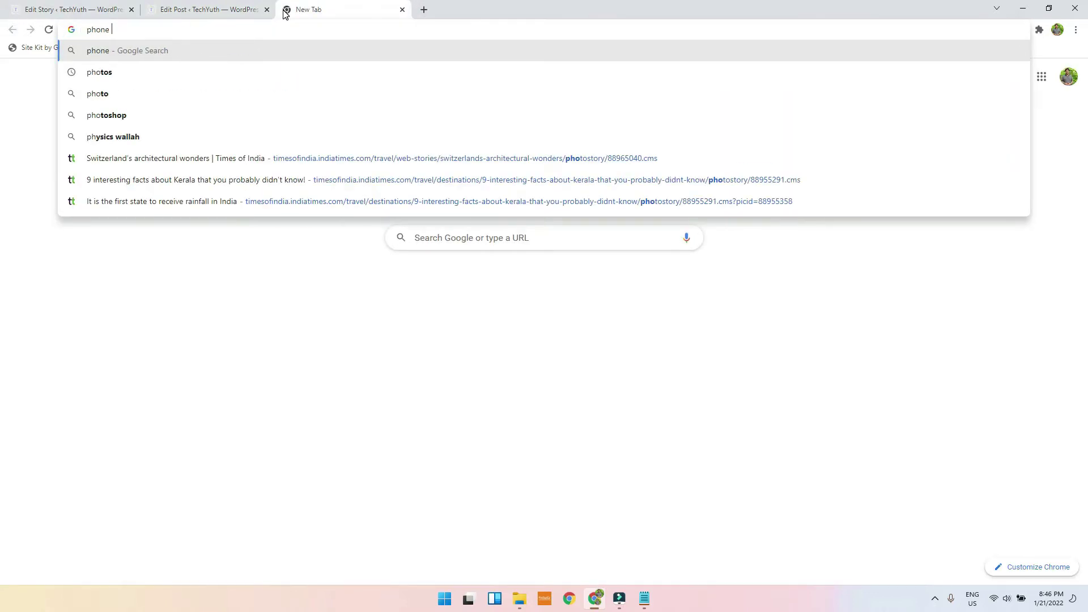
key("BackSpace")
type("ip")
key("Down")
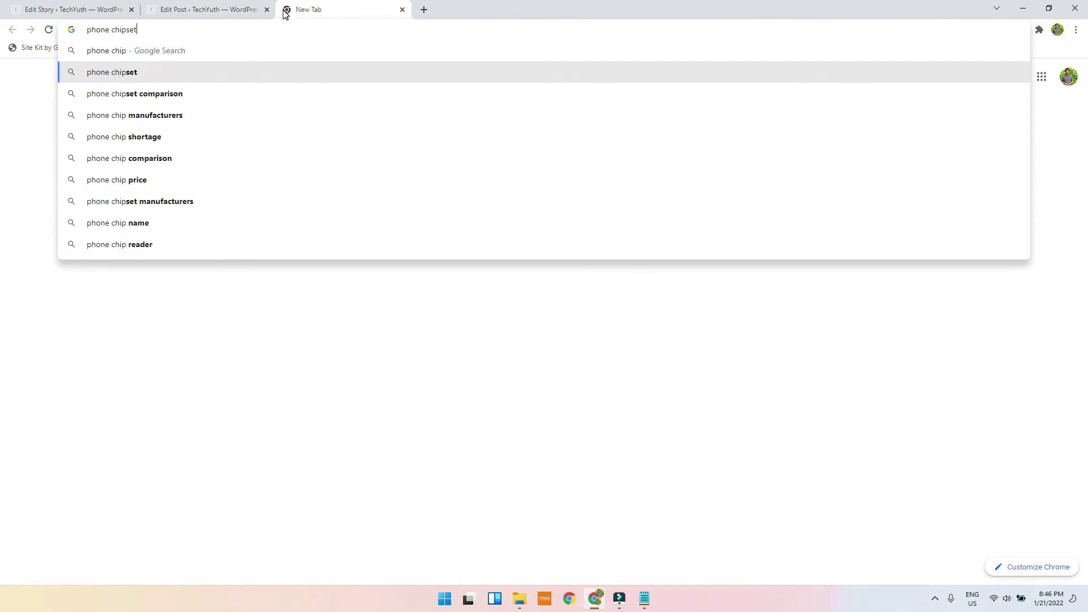
key("Return")
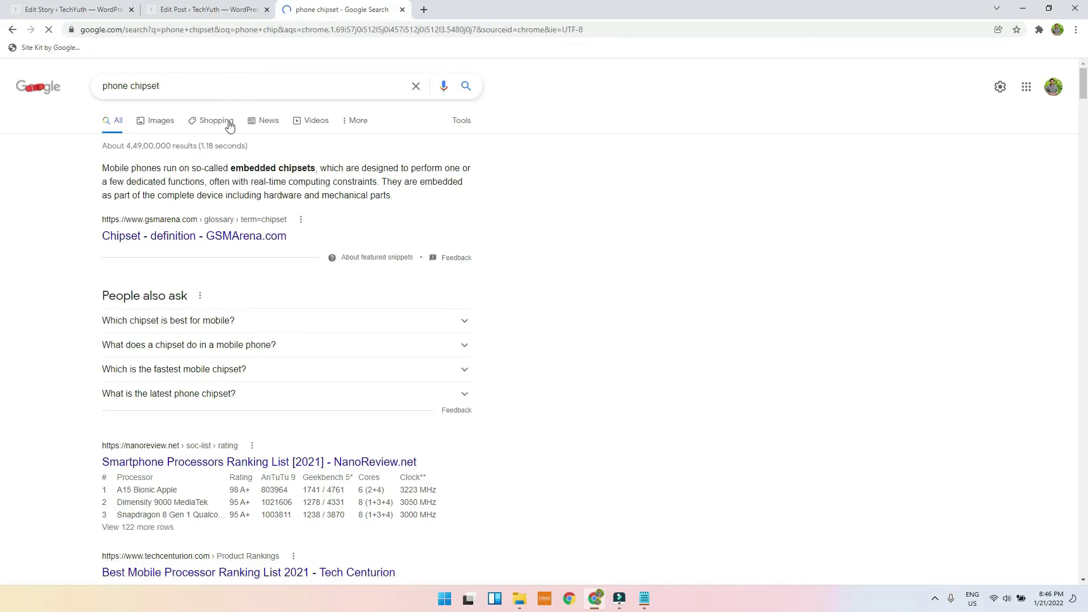
left_click(315, 120)
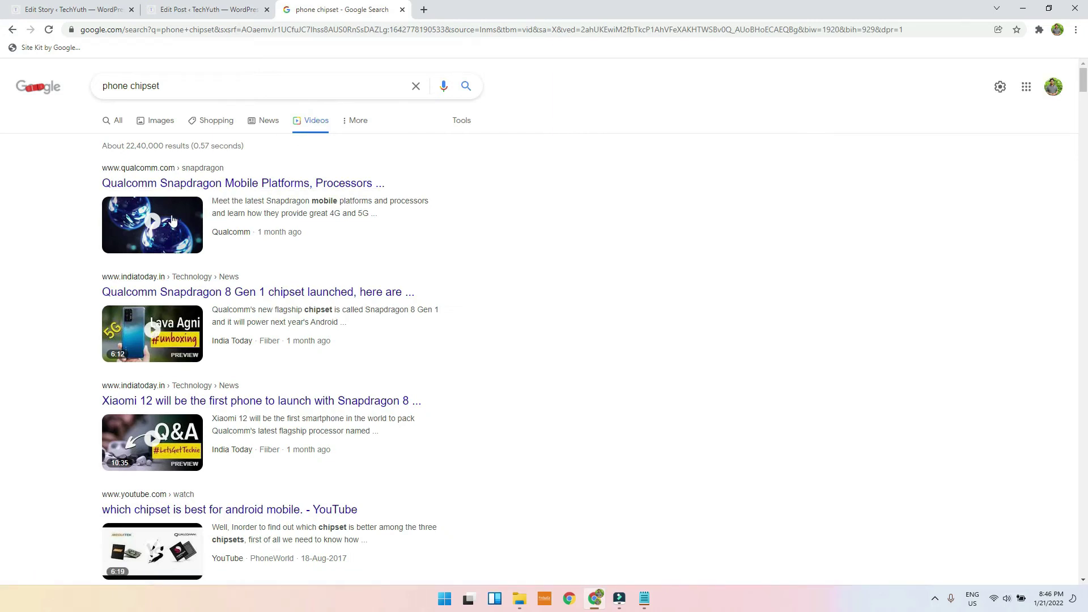
scroll(207, 213, "down", 3)
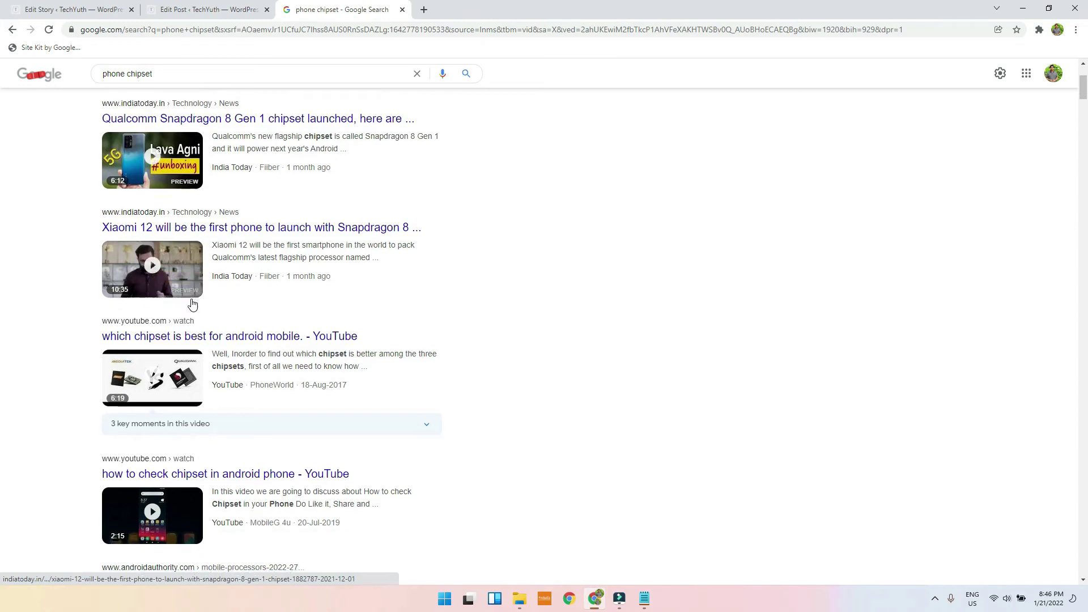
scroll(192, 304, "down", 4)
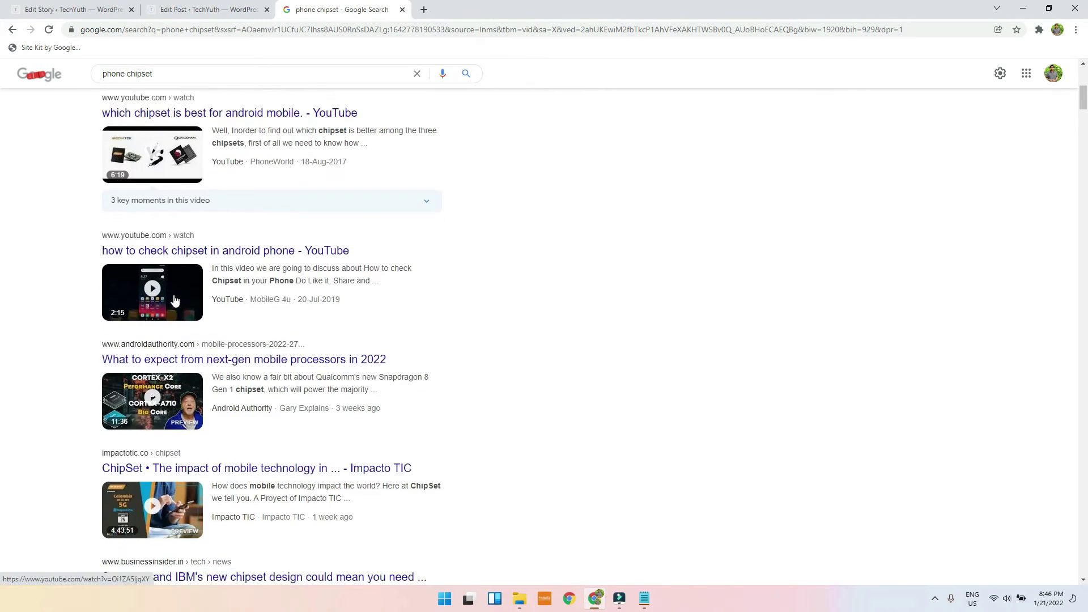
scroll(175, 300, "up", 7)
Refine the search to 'iphone chipset' and show its video results
left_click(170, 120)
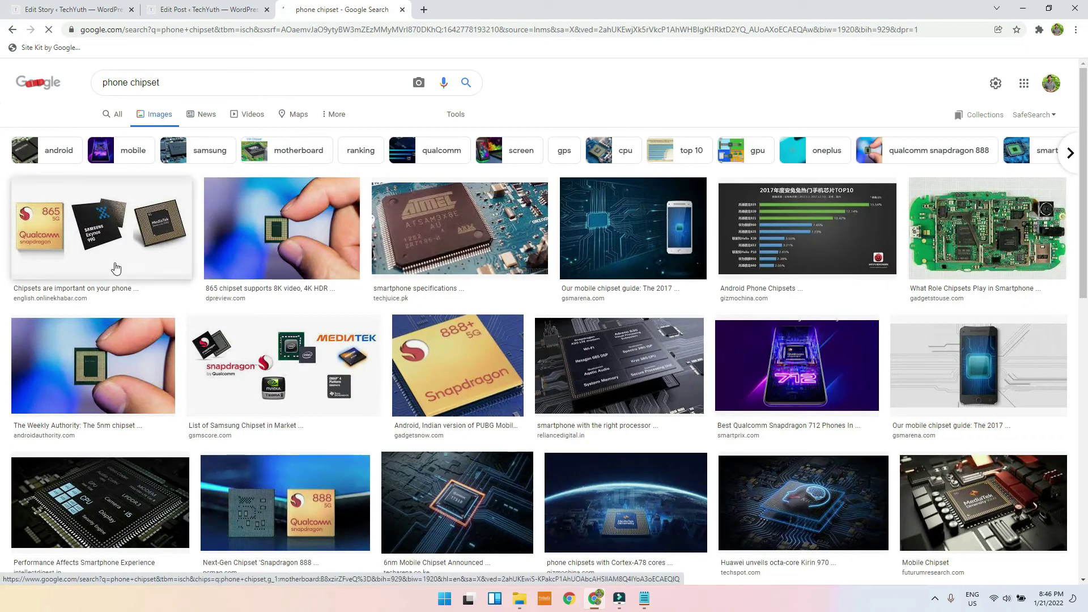
left_click(104, 85)
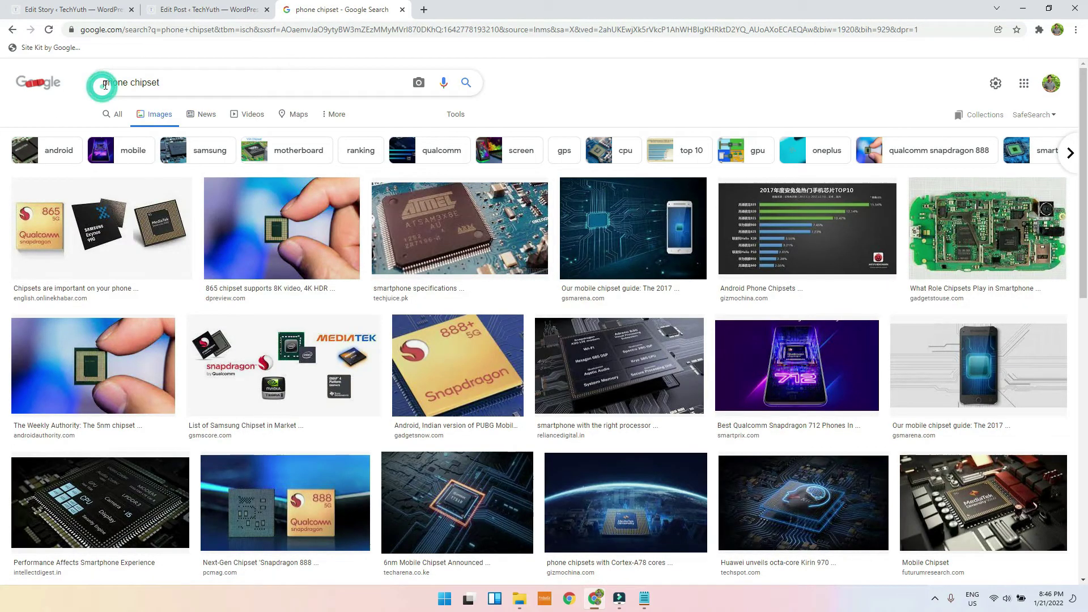
type("i")
key("Return")
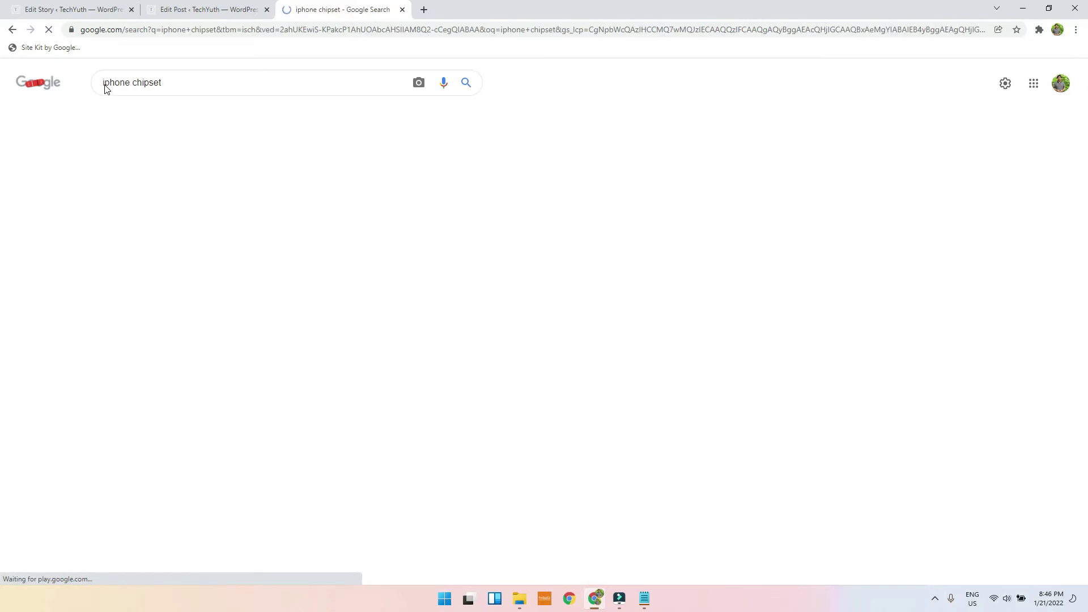
left_click(234, 116)
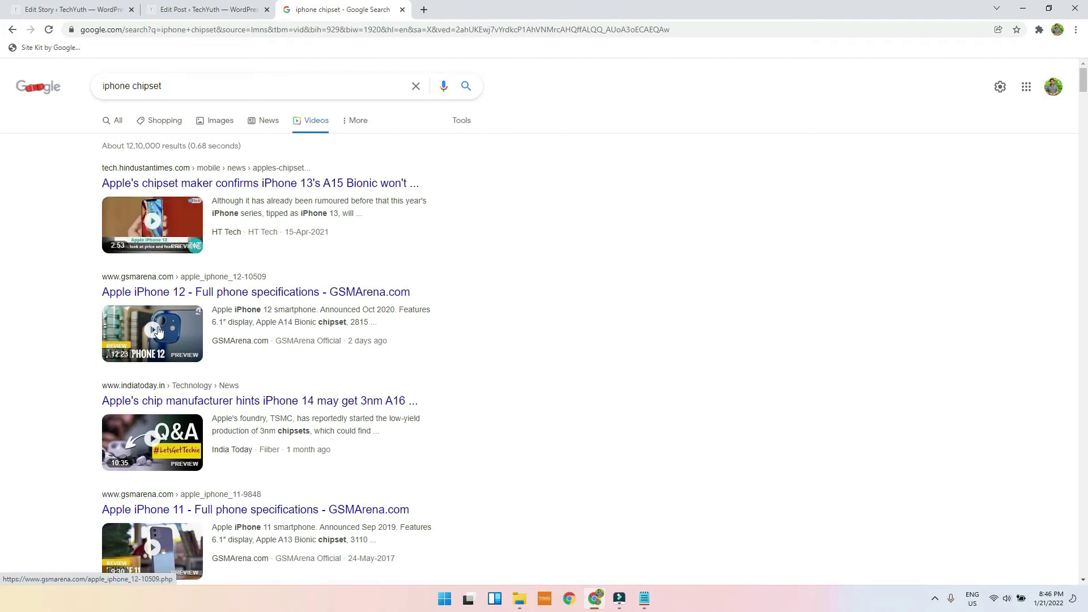
Open the HT Tech article on Apple's chipset and scroll to its iPhone 12 video
left_click(168, 240)
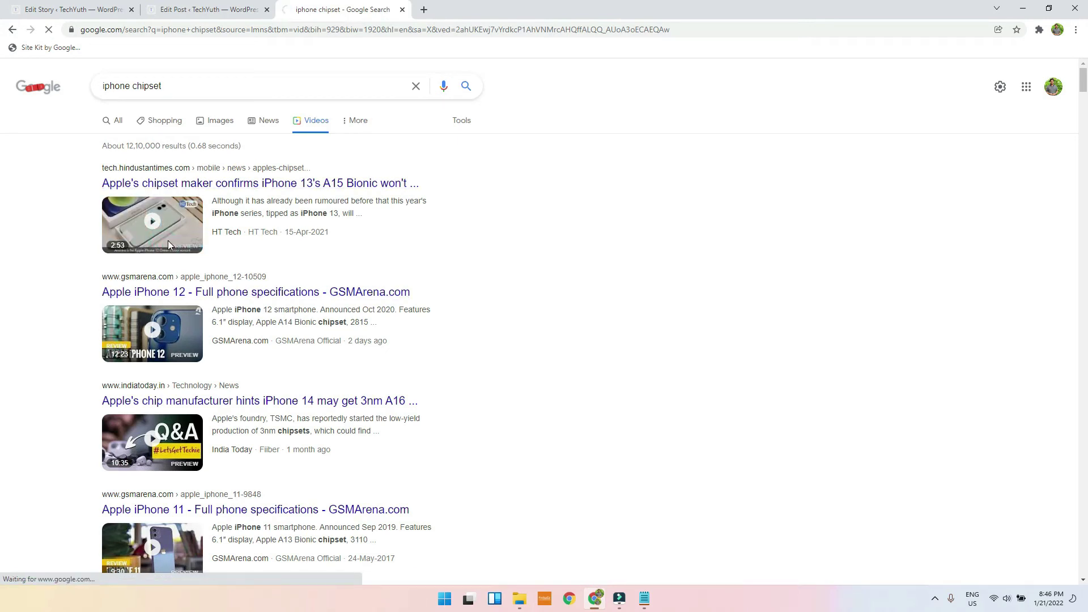
scroll(389, 344, "down", 15)
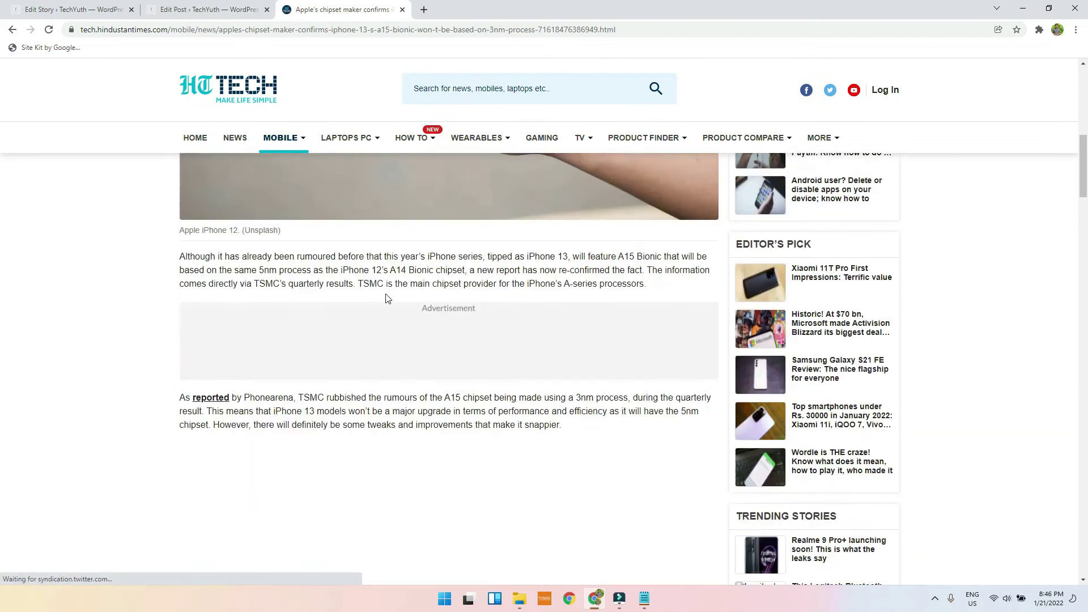
scroll(385, 291, "down", 5)
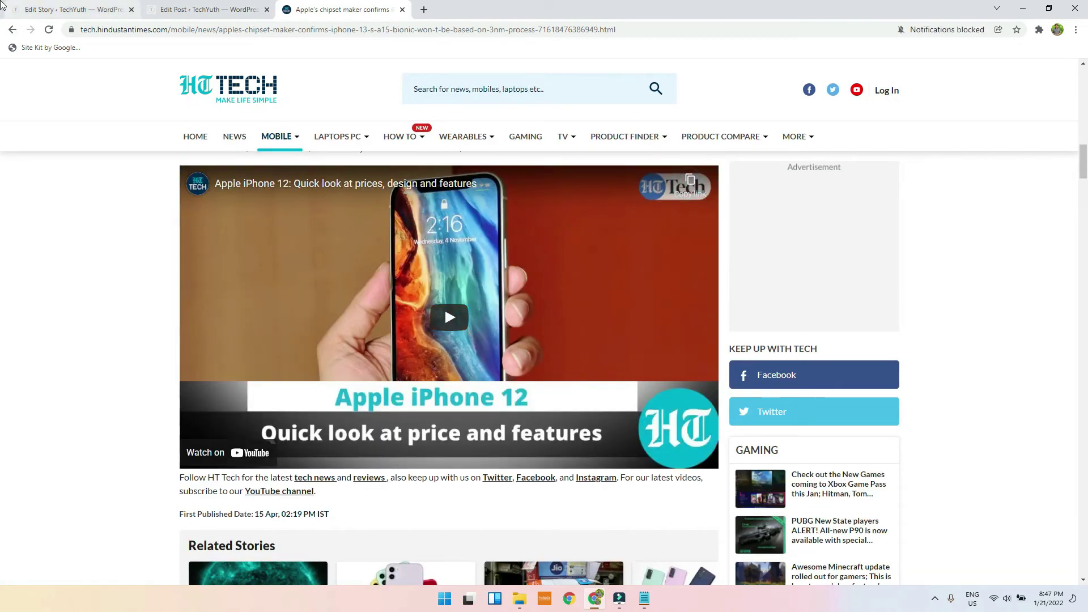
left_click(71, 10)
Try inserting the copied YouTube link by URL, then cancel once it's rejected as invalid
left_click(182, 162)
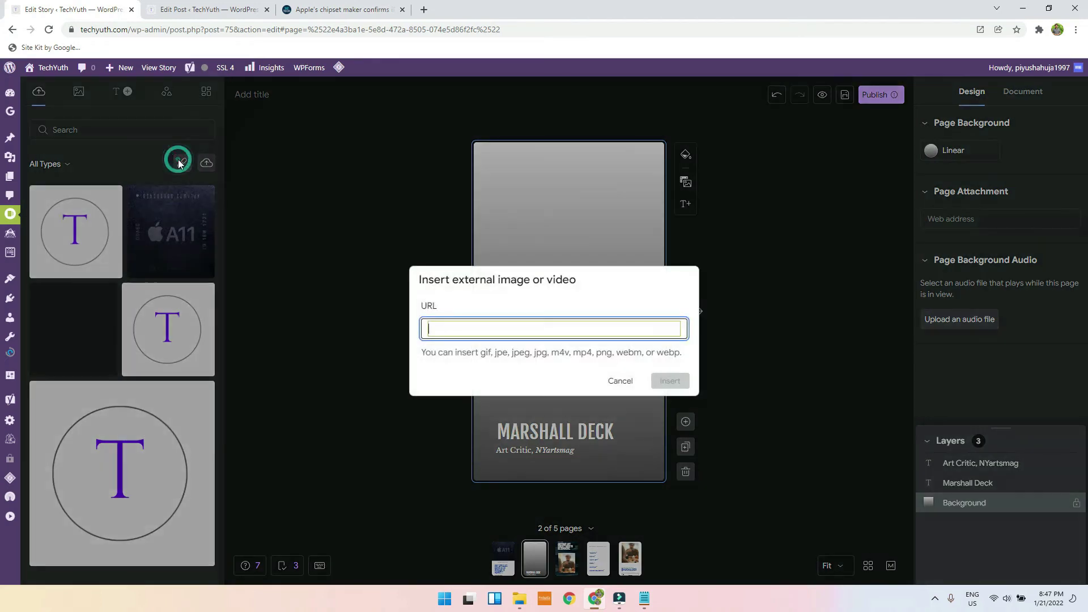
type("https://youtu.be/pkxZjXmUWDg")
left_click(671, 384)
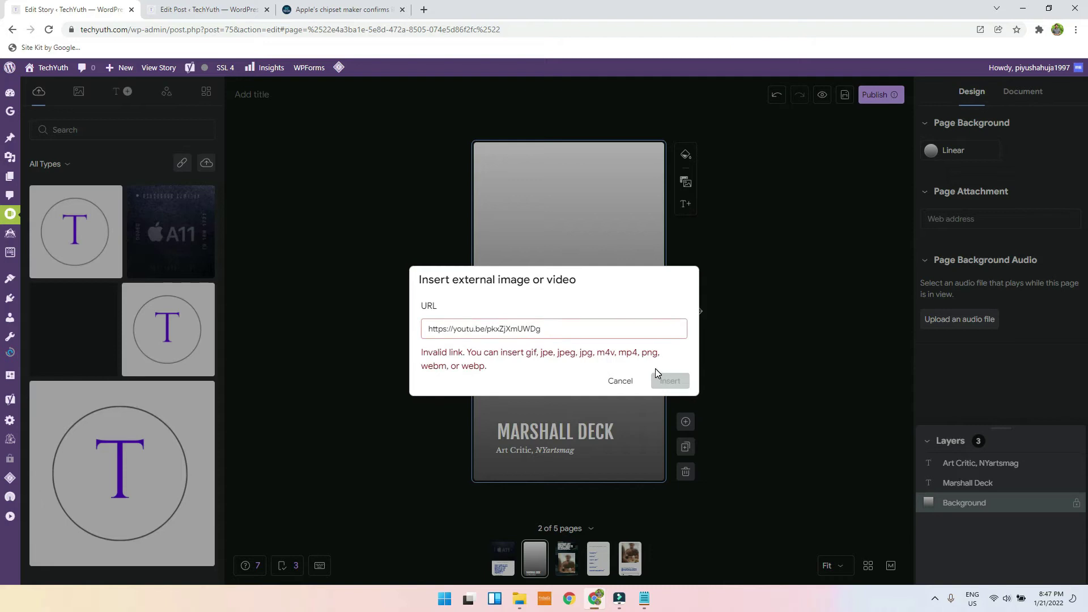
left_click(620, 381)
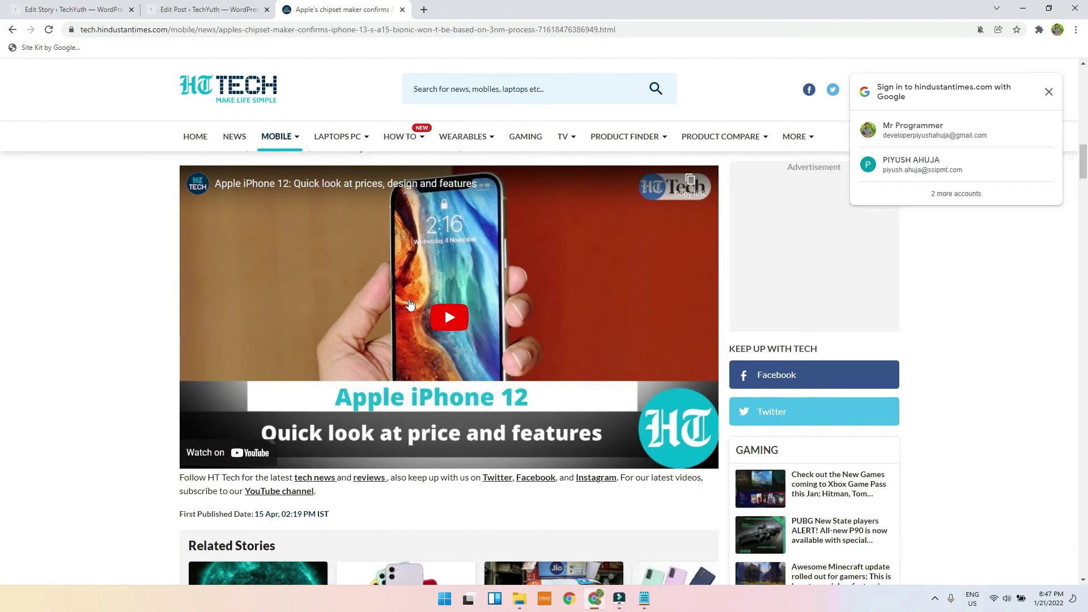
Copy the image address of the A13 Bionic chip picture from the 'iphone chipset' image results
left_click(12, 30)
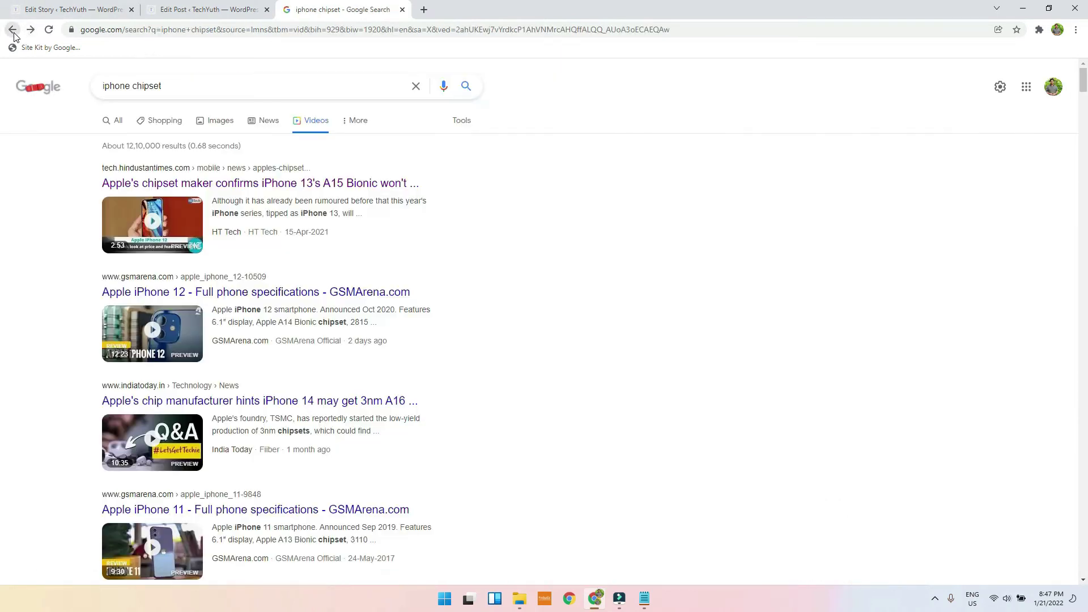
left_click(201, 122)
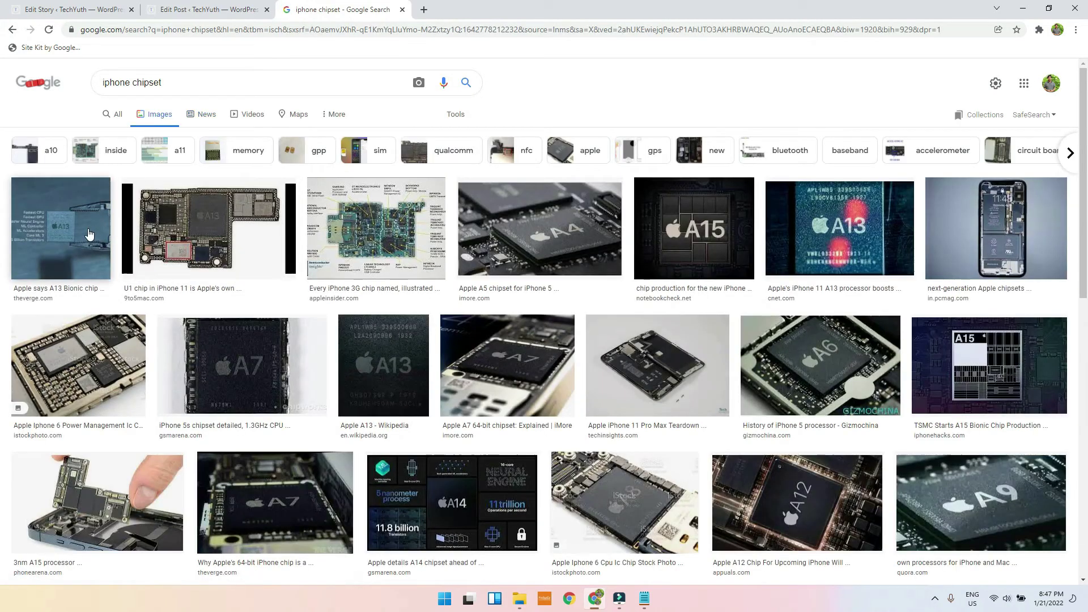
left_click(89, 235)
right_click(781, 240)
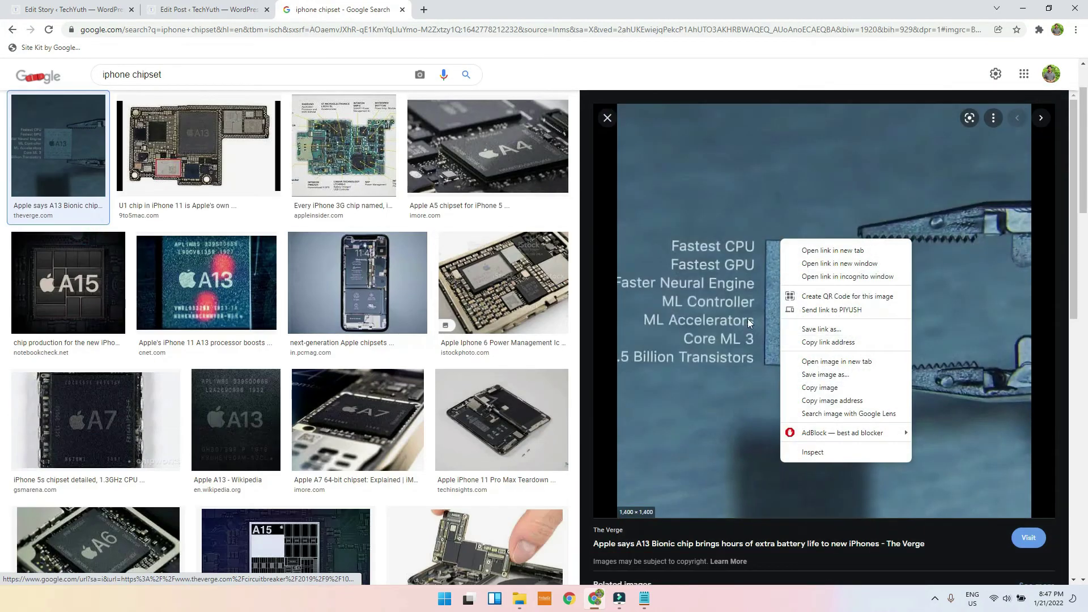
left_click(832, 400)
Insert the A13 chip image onto page 2 by link, using its real vox-cdn address
left_click(74, 10)
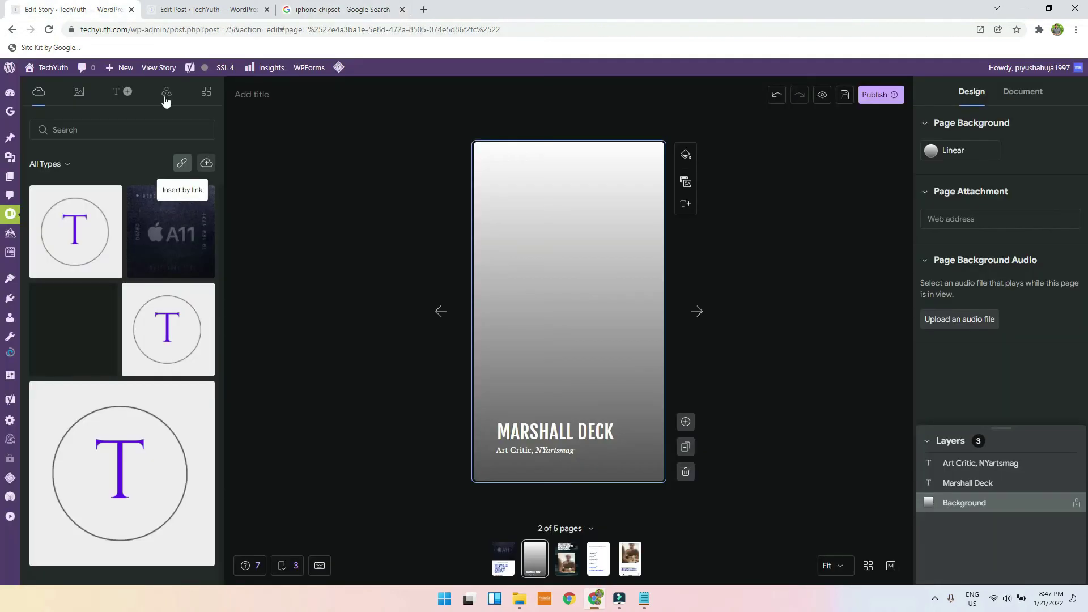
left_click(182, 163)
key("ctrl+v")
left_click(661, 387)
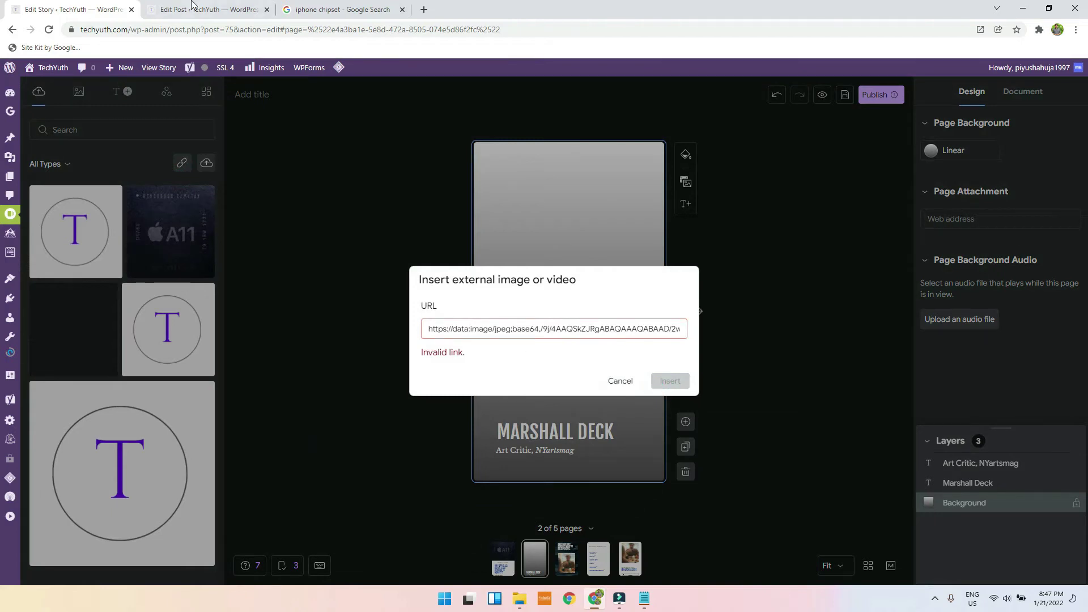
left_click(340, 10)
right_click(828, 367)
left_click(862, 295)
key("ctrl+1")
key("ctrl+a")
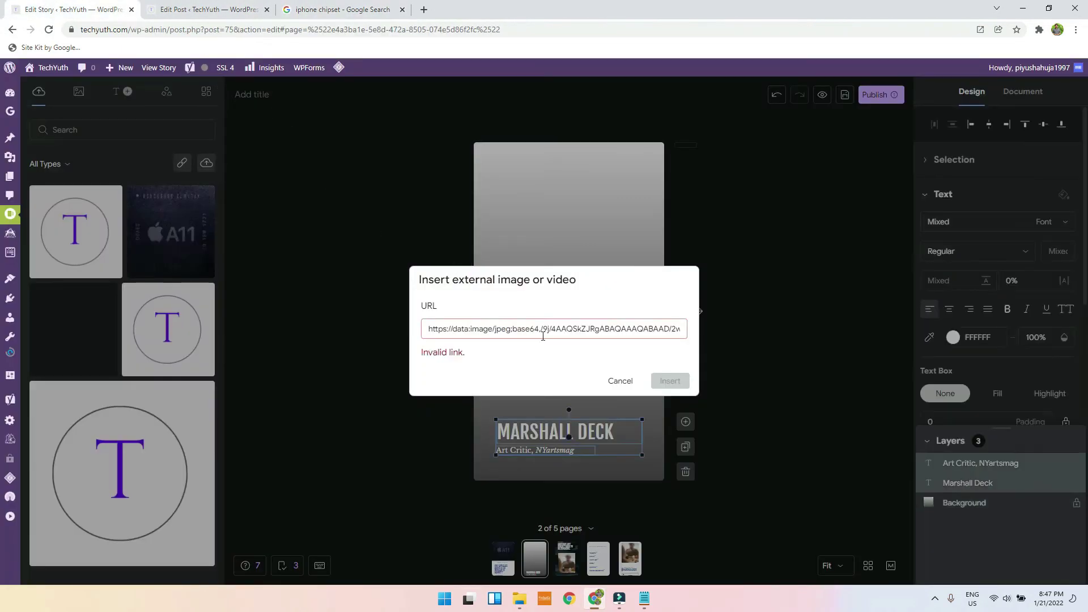
triple_click(544, 331)
key("ctrl+v")
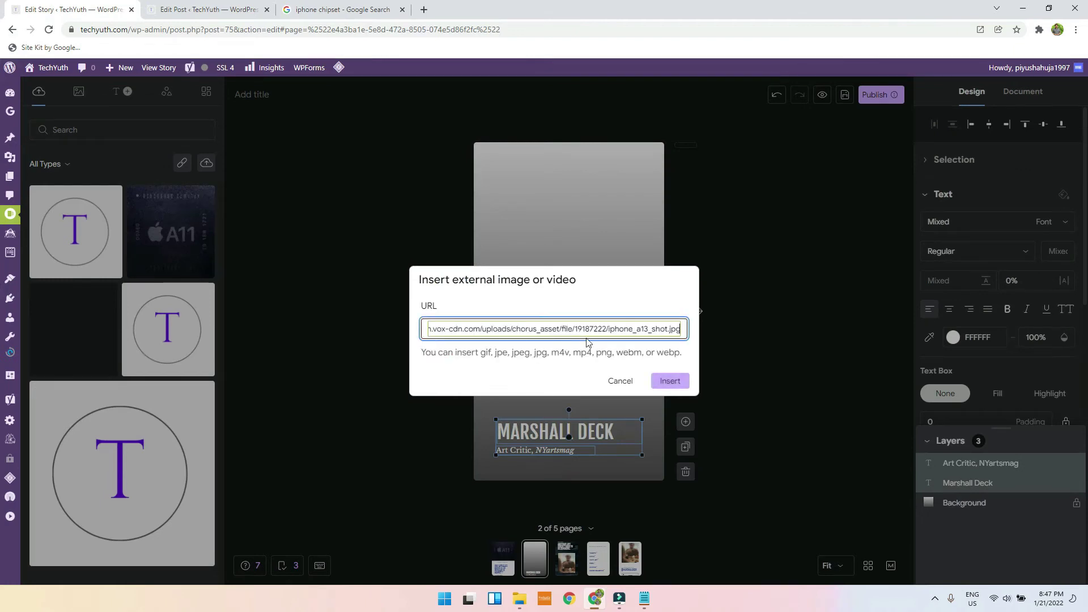
left_click(671, 378)
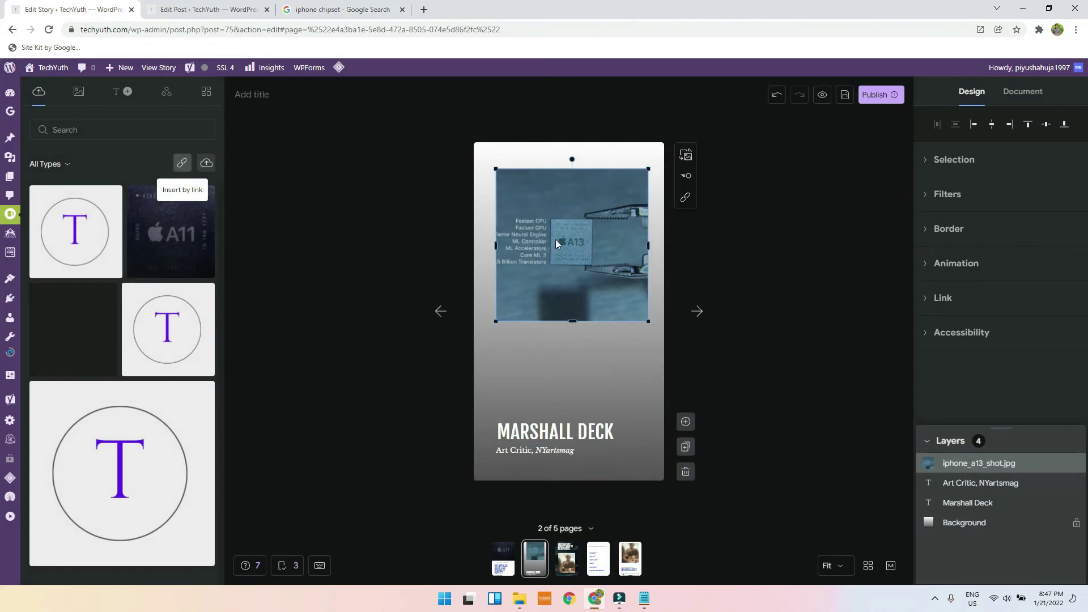
Set the A13 image as page background and move the MARSHALL DECK heading higher
right_click(586, 191)
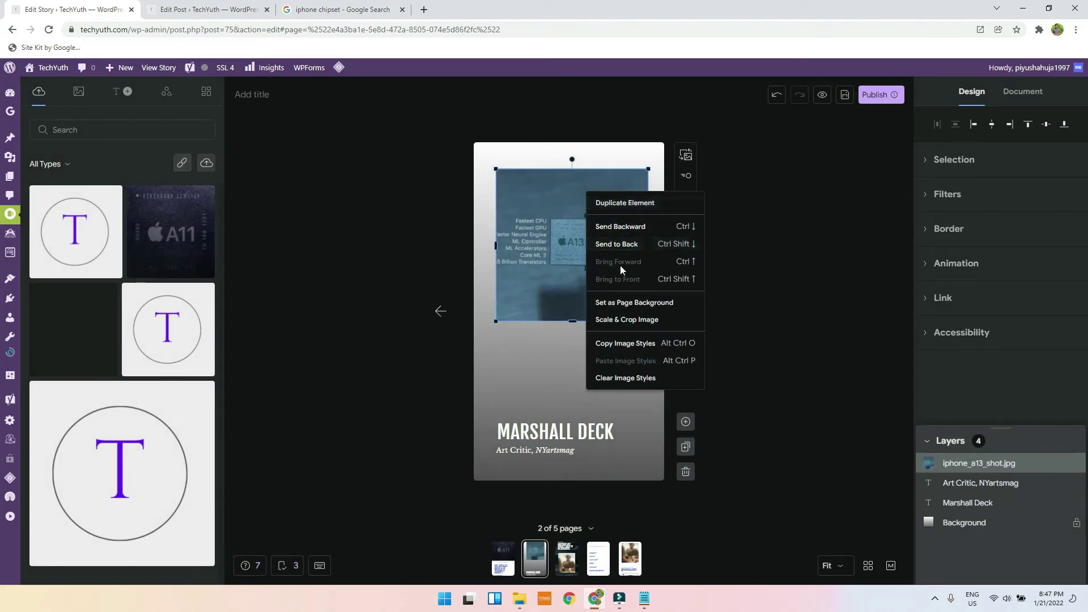
left_click(626, 300)
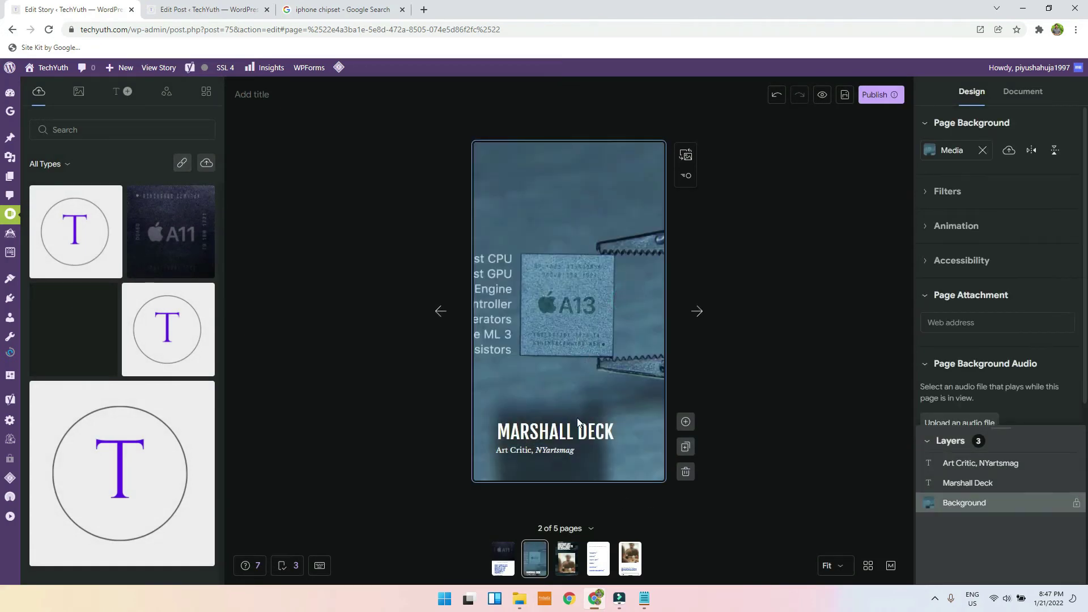
left_click_drag(569, 443, 581, 407)
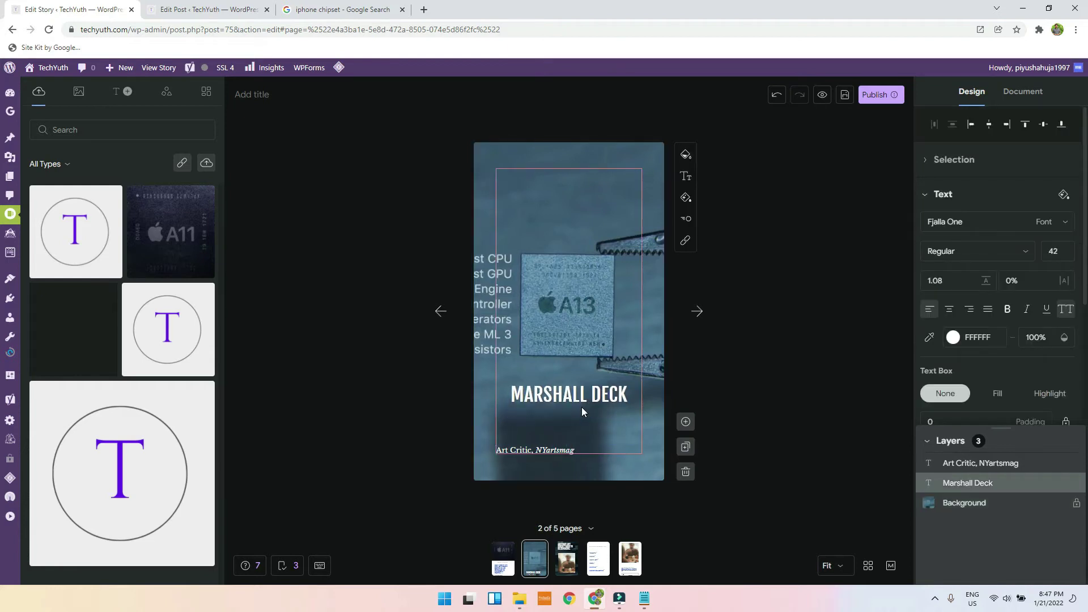
Copy the first sentence of the A11 paragraph from the blog post editor
left_click(198, 6)
scroll(325, 289, "down", 12)
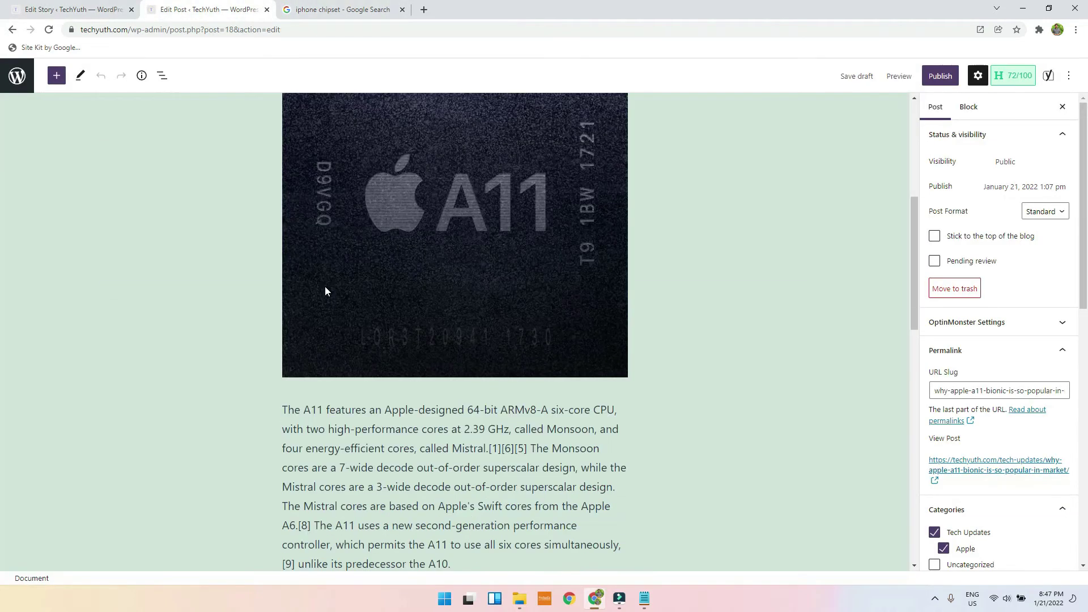
scroll(306, 292, "up", 2)
left_click_drag(284, 297, 492, 336)
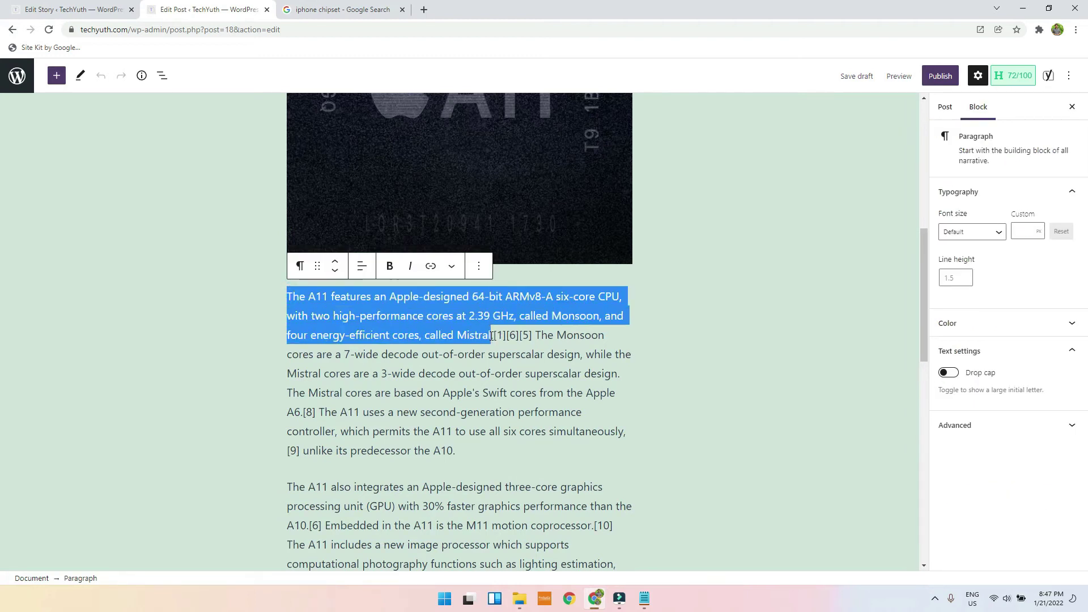
key("ctrl+shift+Tab")
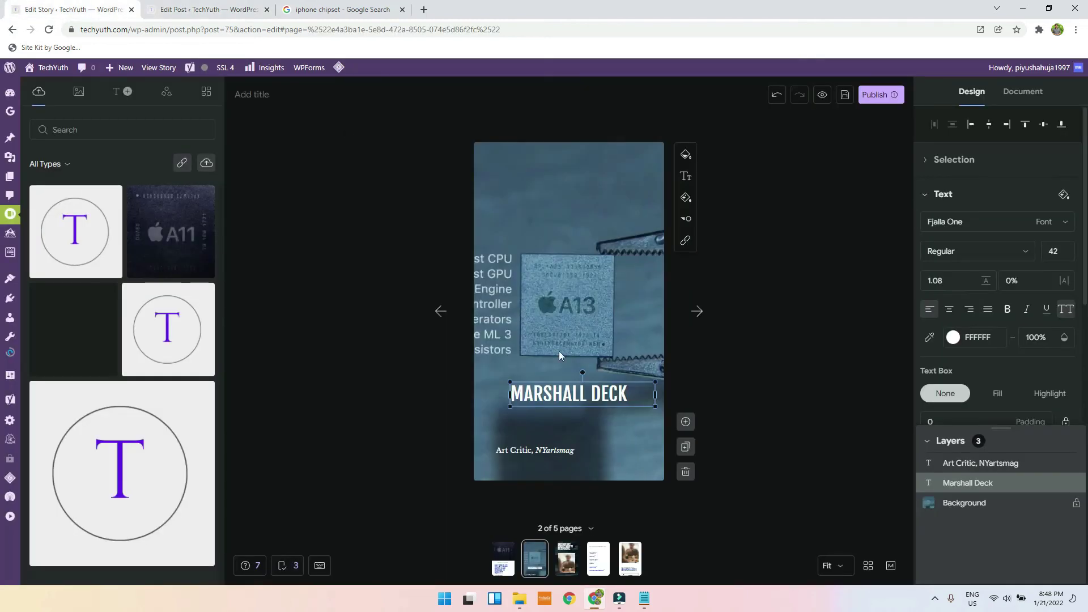
Replace the heading with the A11 sentence at font size 16, moved lower and centred
double_click(570, 392)
key("ctrl+v")
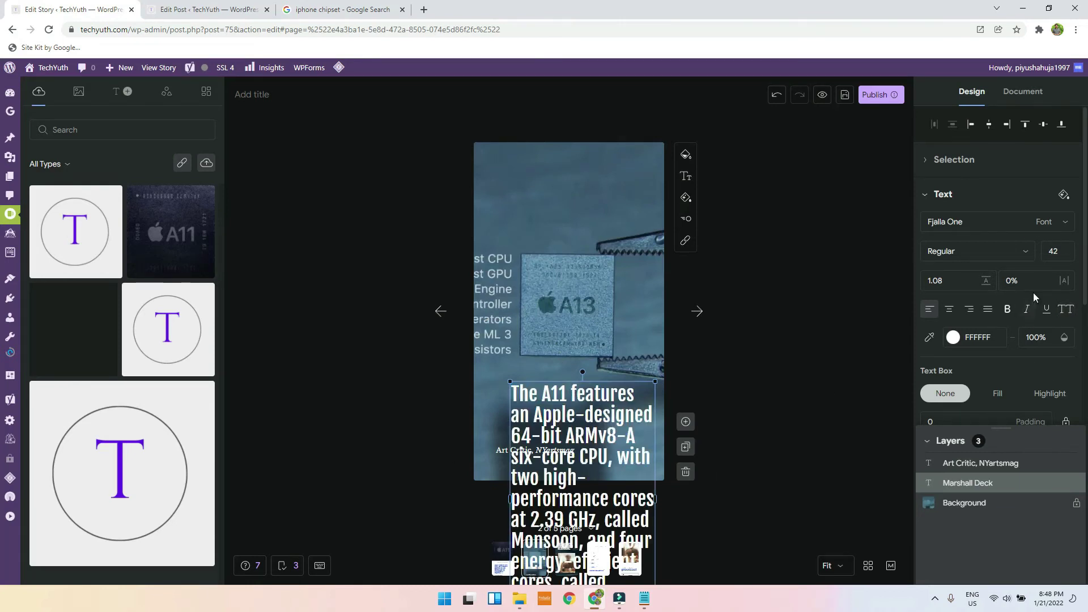
double_click(1054, 251)
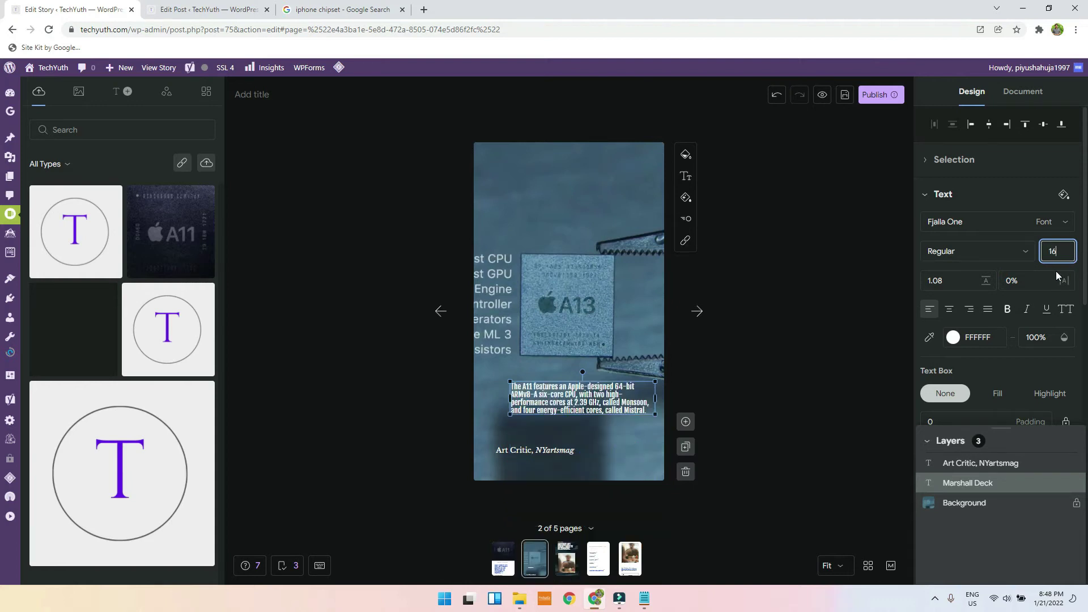
left_click(568, 415)
left_click_drag(557, 393, 551, 416)
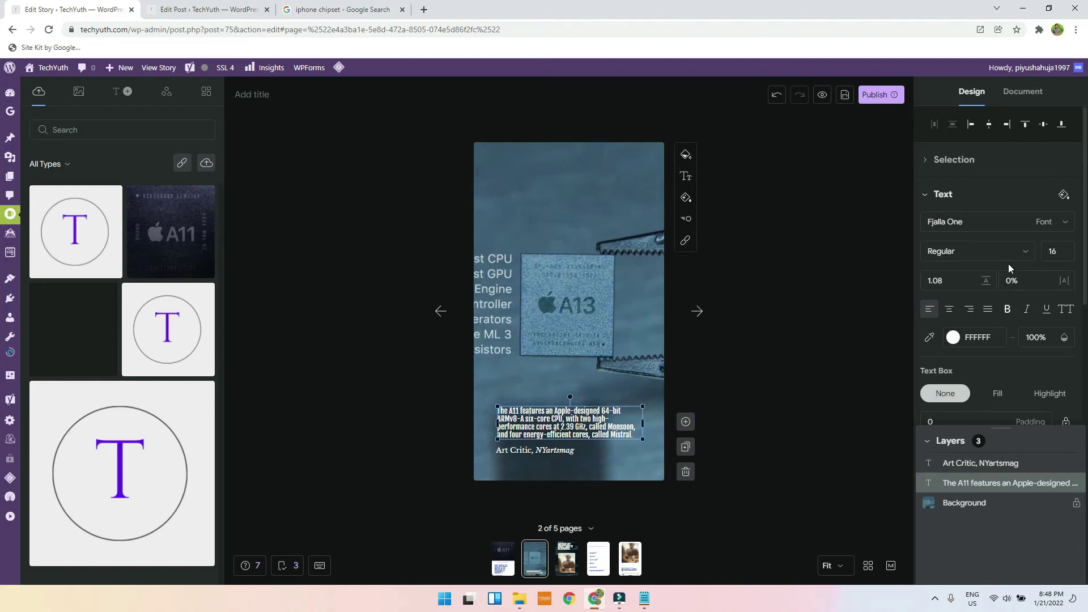
left_click(950, 310)
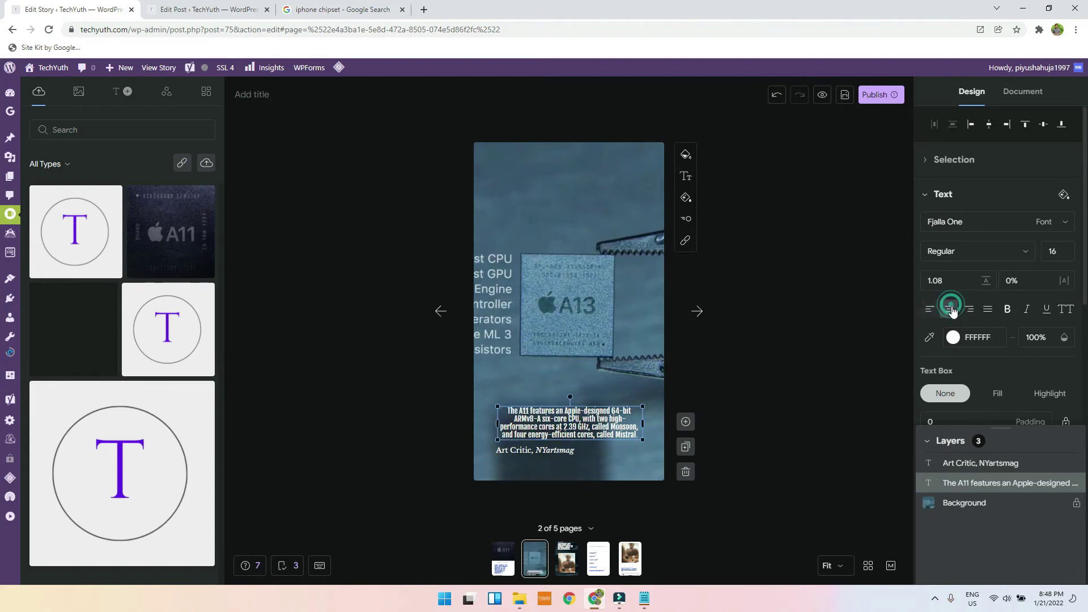
Delete the Art Critic, NYartsmag caption and raise the A11 paragraph's font size to 20
left_click(567, 452)
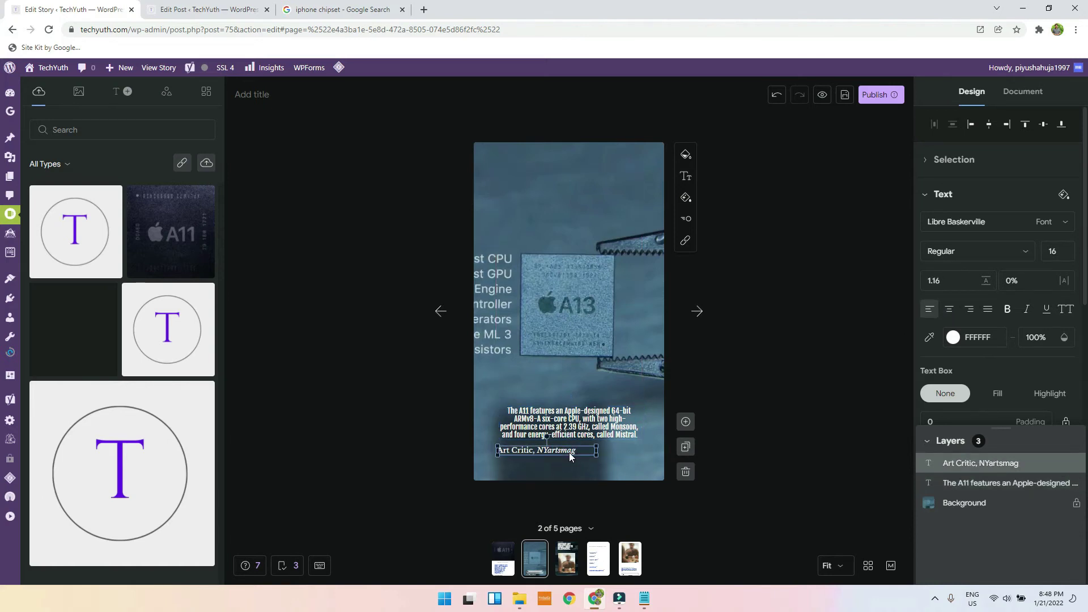
key("Delete")
left_click(593, 437)
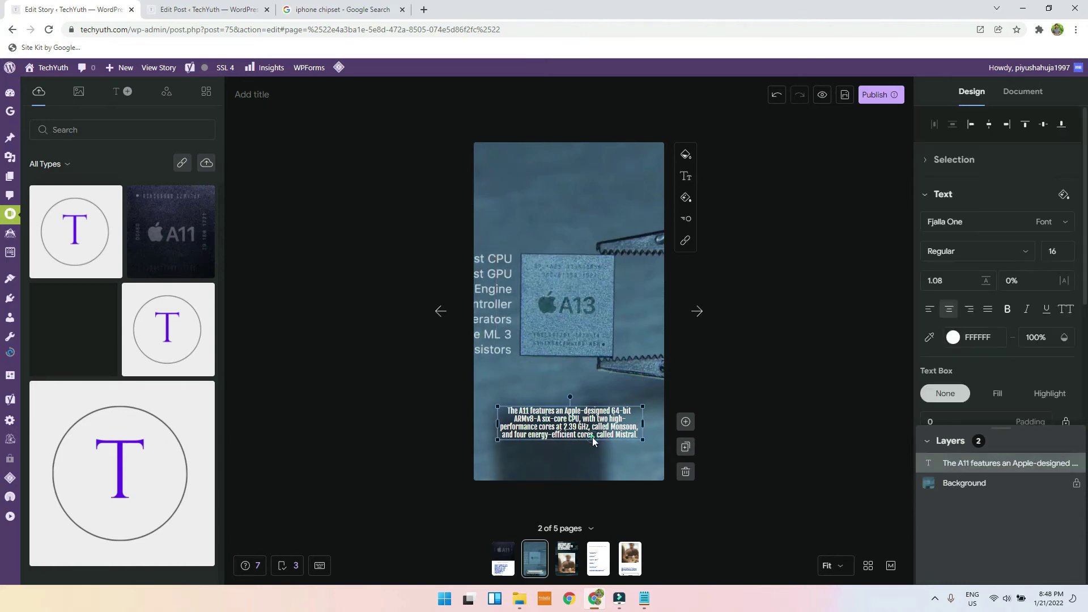
left_click(1055, 253)
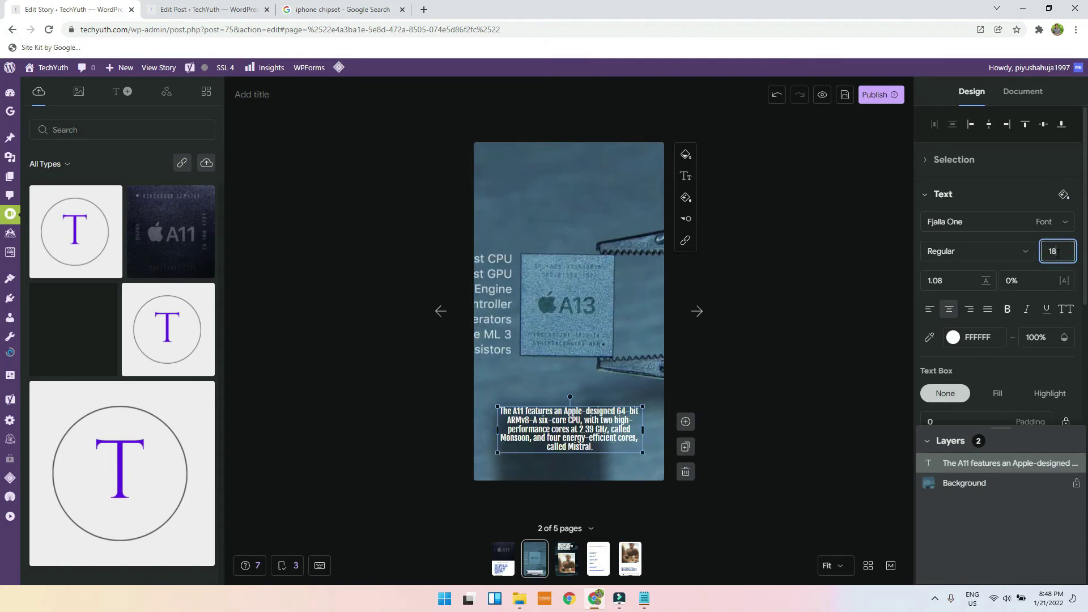
type("20")
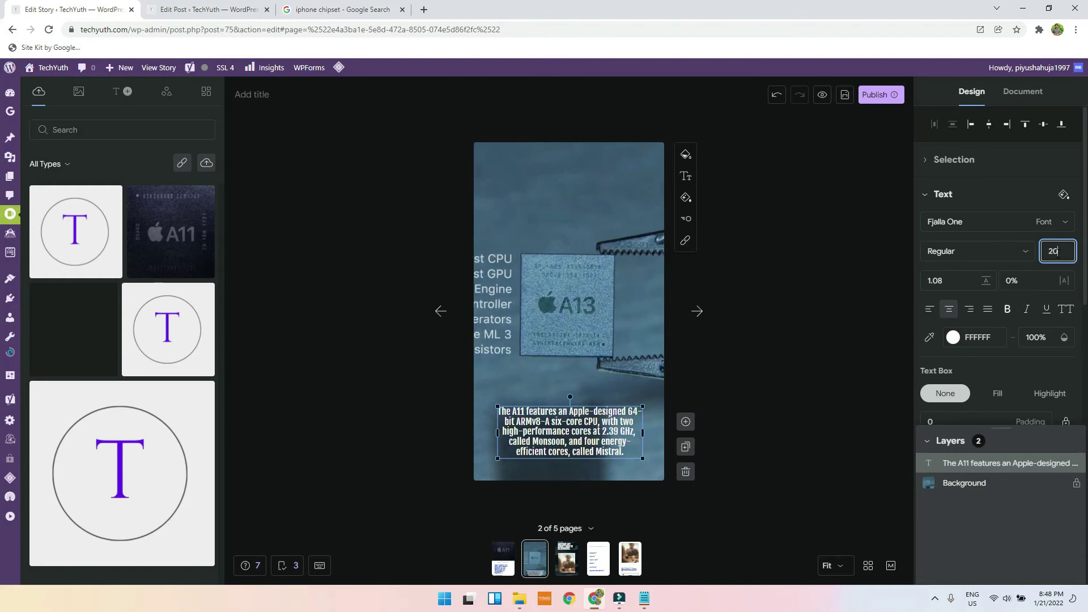
left_click(760, 358)
left_click(663, 420)
left_click(637, 424)
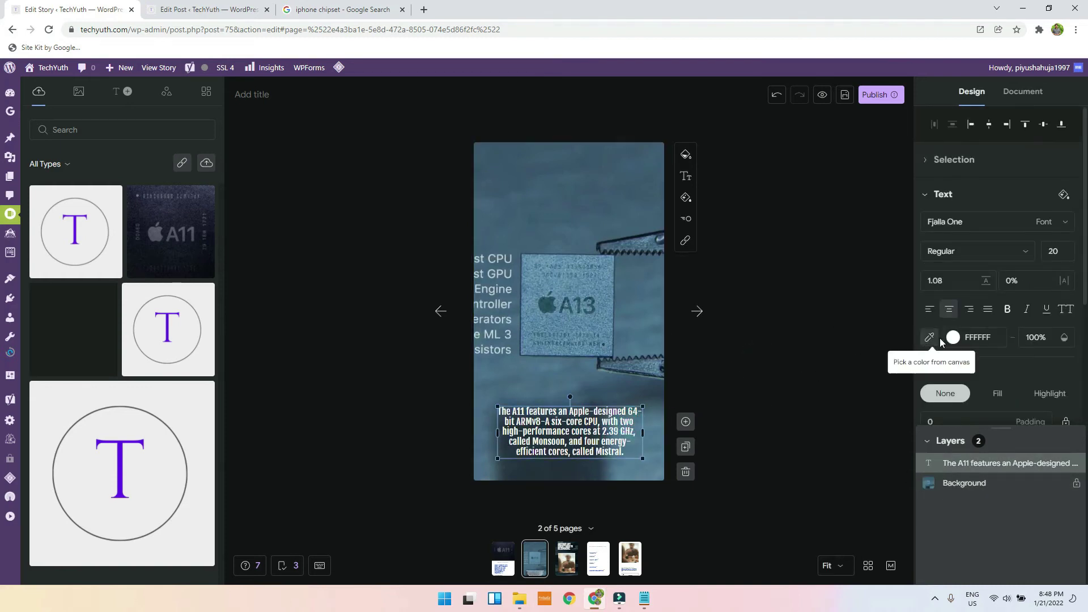
scroll(1013, 353, "down", 1)
scroll(1013, 349, "down", 2)
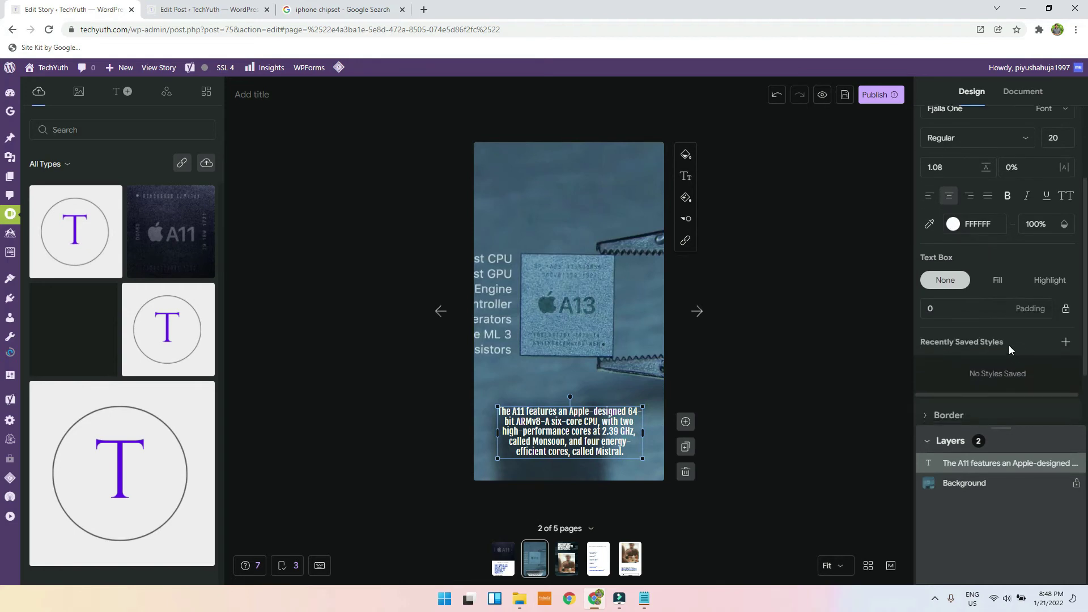
Give the A11 caption box a solid dark 252A3A fill from the Current story swatches
left_click(1014, 284)
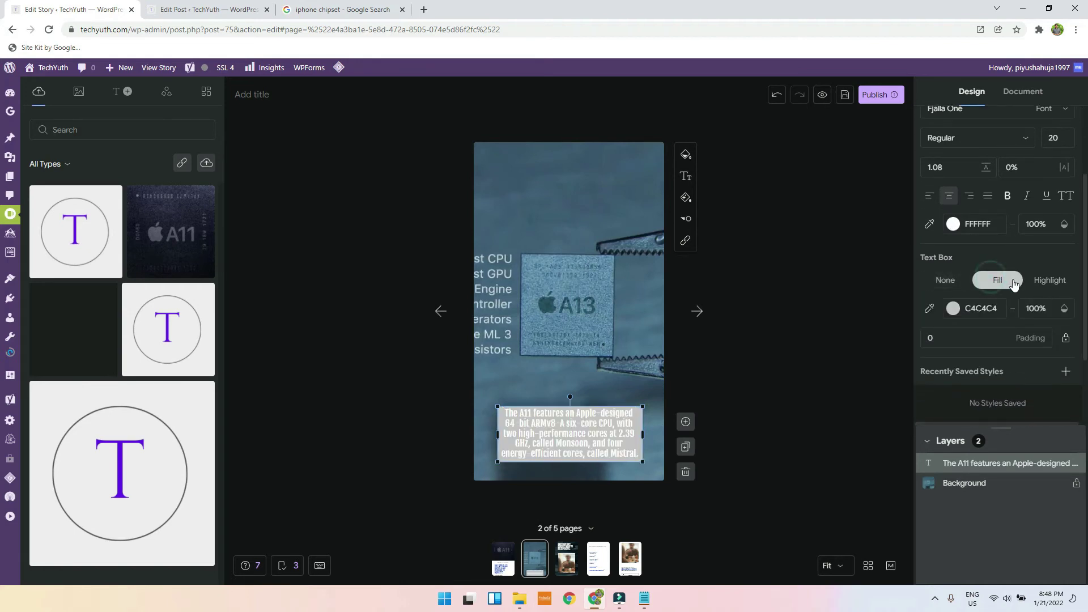
left_click(949, 313)
left_click(798, 267)
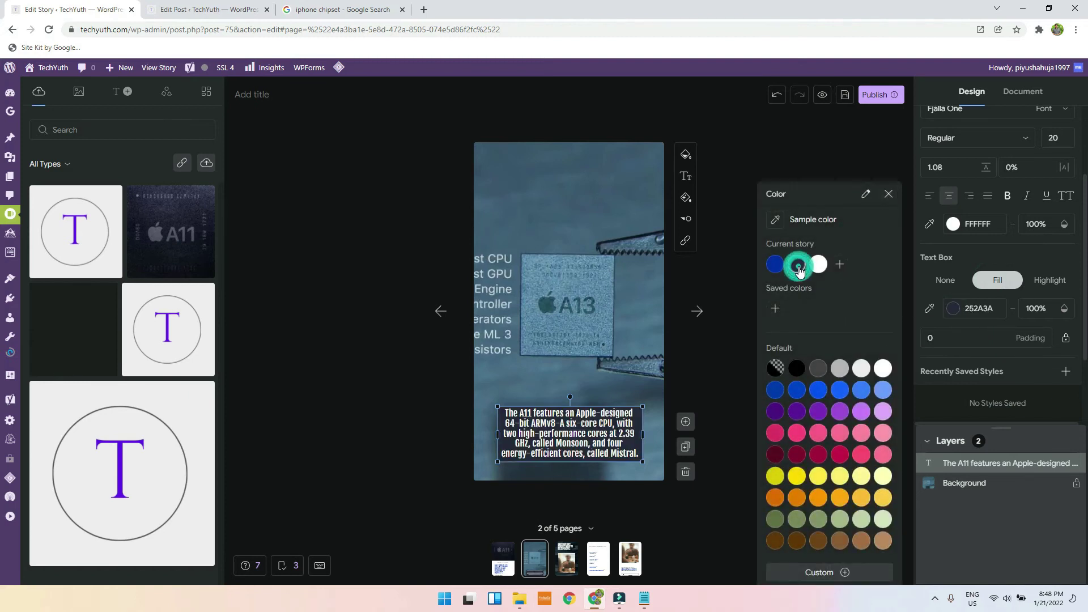
left_click(669, 360)
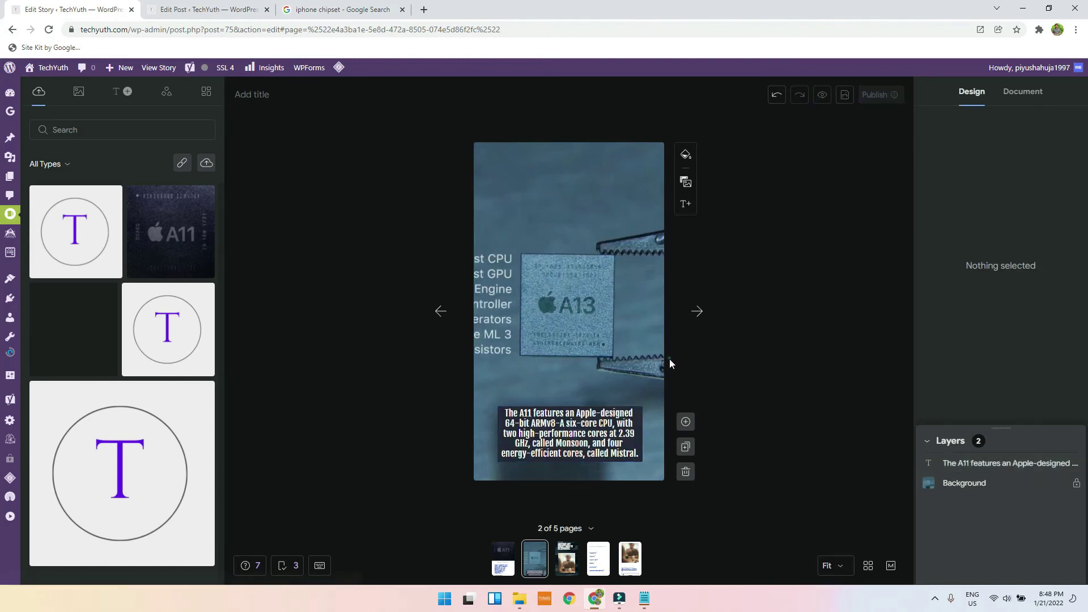
left_click(630, 439)
scroll(1015, 370, "down", 5)
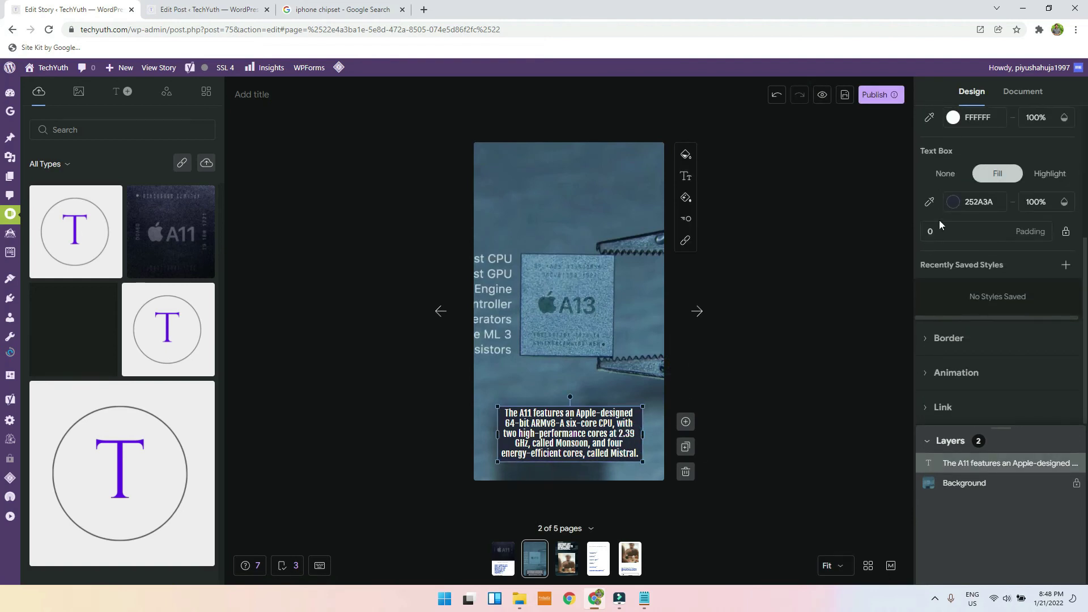
scroll(954, 369, "up", 4)
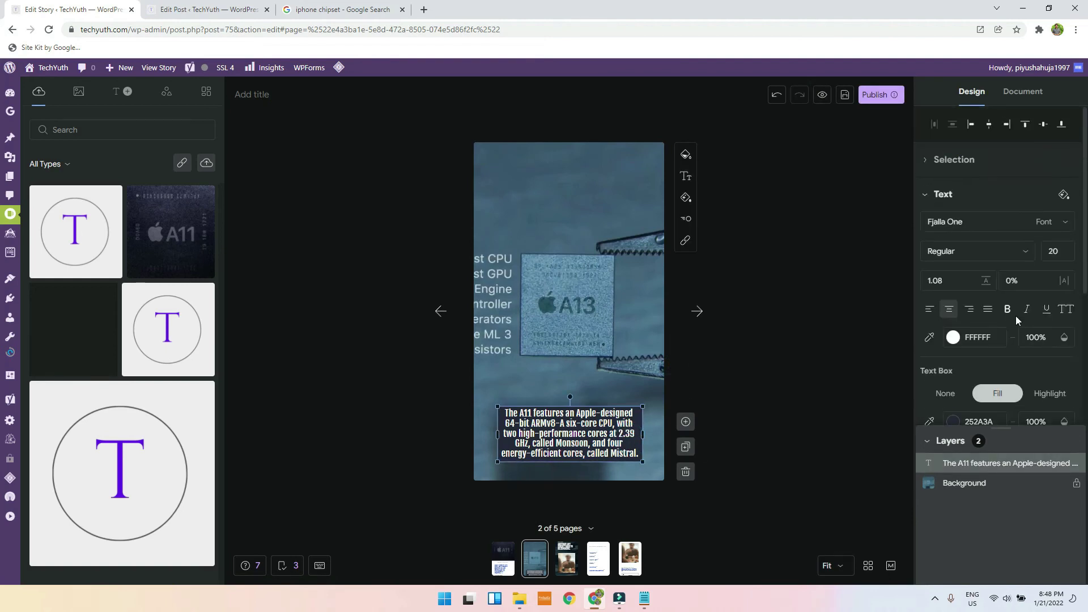
left_click(848, 301)
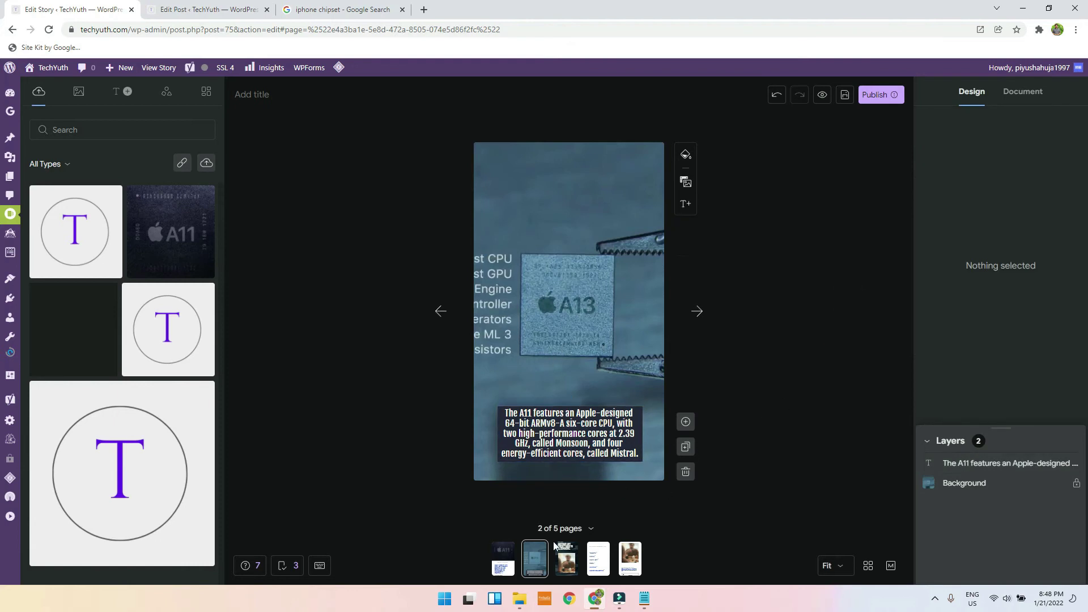
left_click(564, 562)
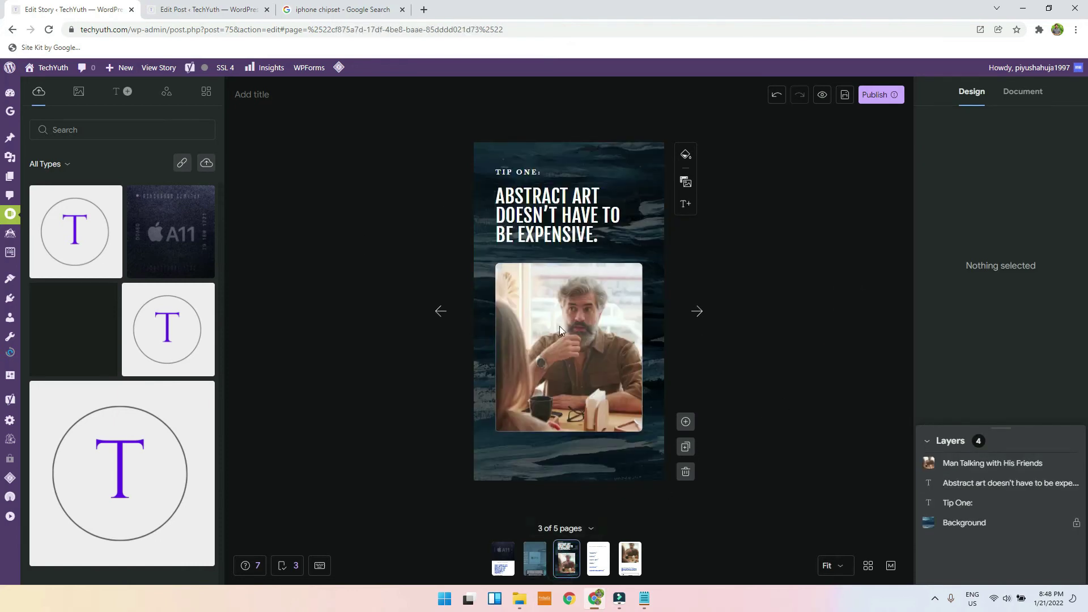
left_click(600, 561)
left_click(630, 561)
left_click(600, 561)
left_click(568, 571)
left_click(532, 569)
left_click(503, 560)
left_click(535, 560)
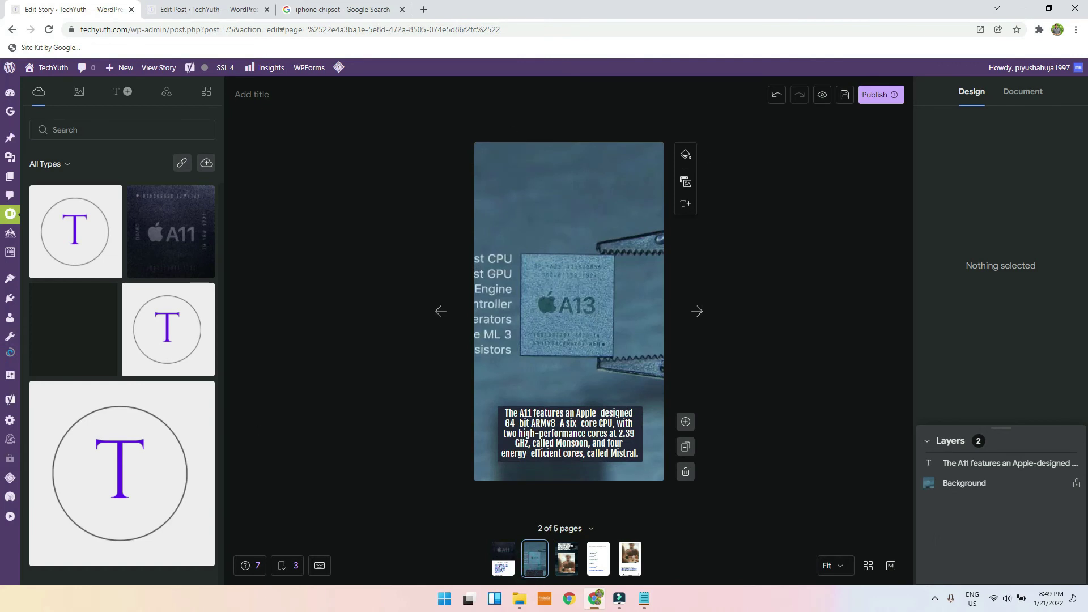
left_click(873, 94)
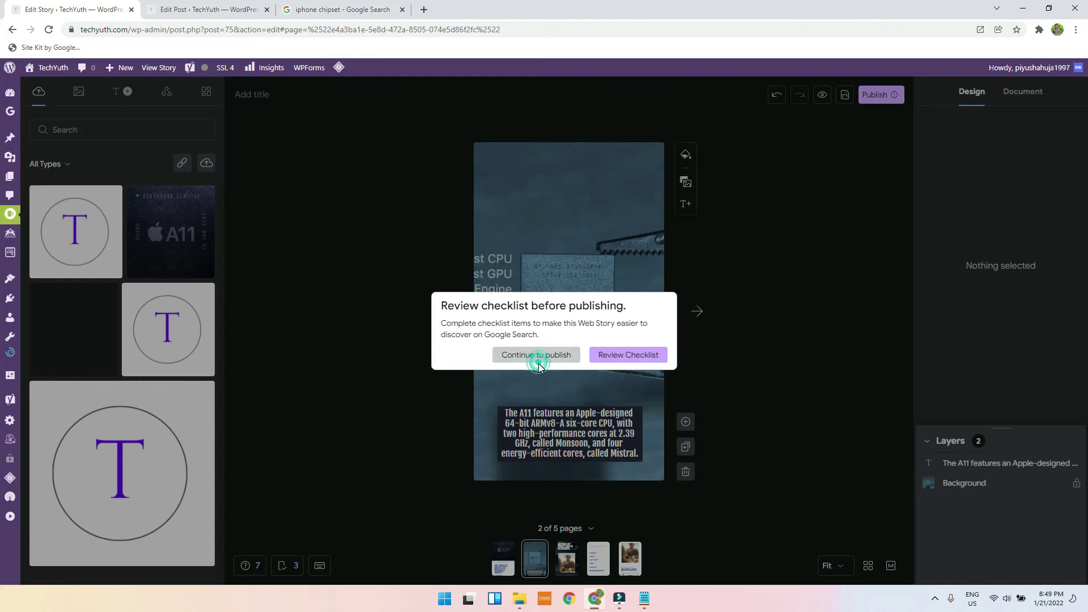
left_click(604, 355)
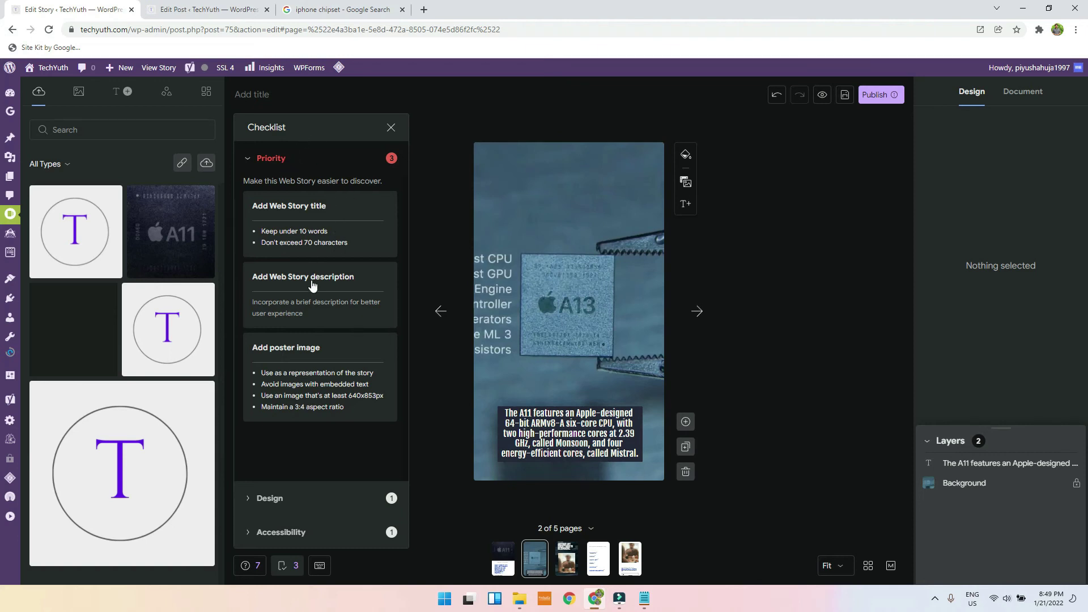
left_click(548, 430)
left_click(641, 457)
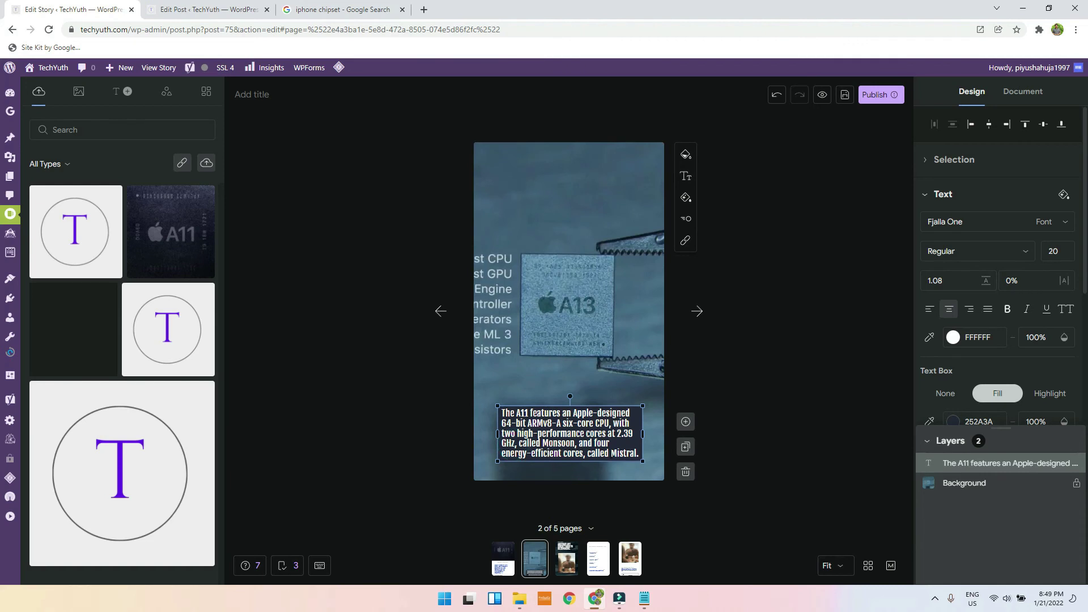
Trim the caption to end at 'cores at 2.39 GHz.' by removing the Monsoon/Mistral clause
key("Delete")
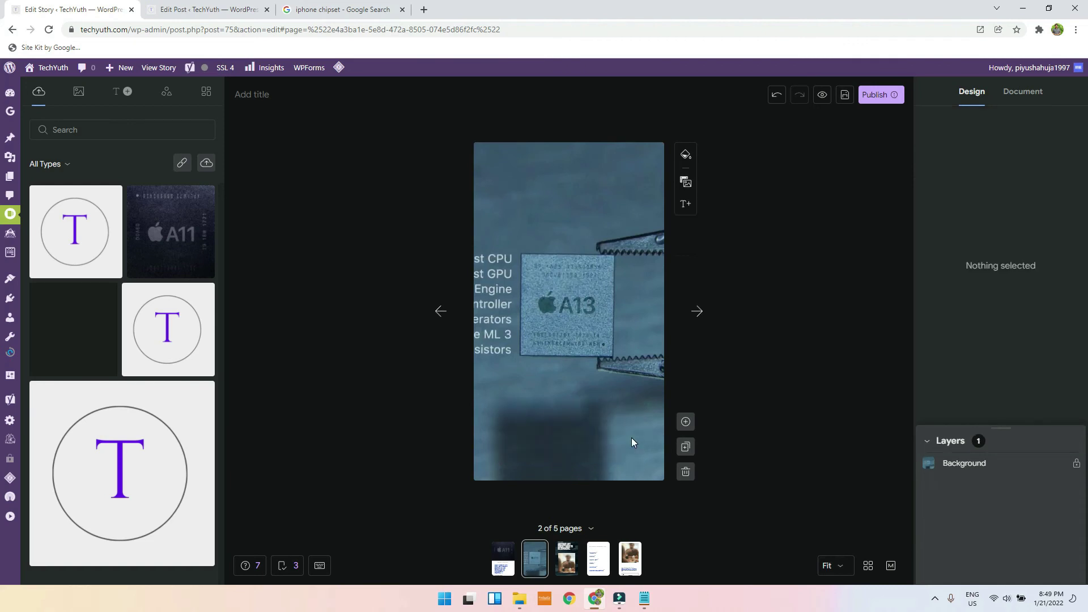
key("ctrl+z")
double_click(593, 430)
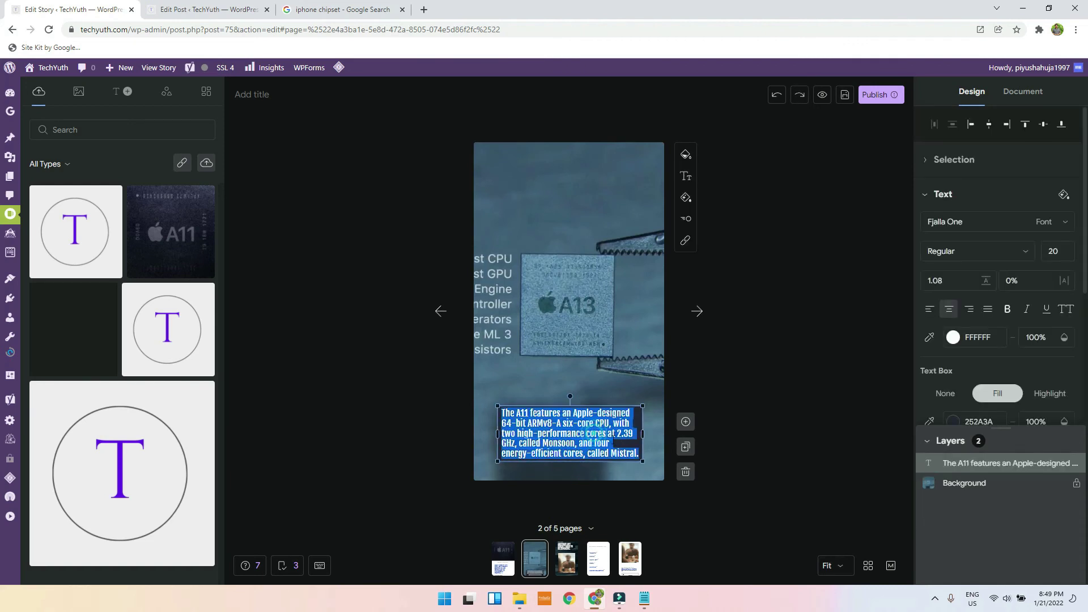
left_click(623, 446)
left_click_drag(639, 453, 518, 444)
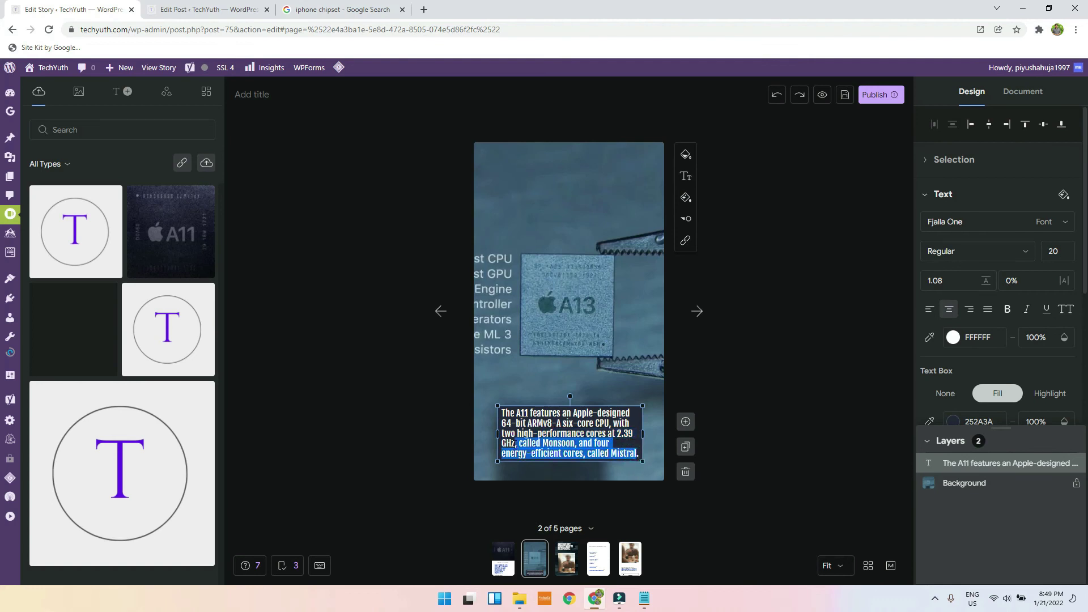
key("BackSpace")
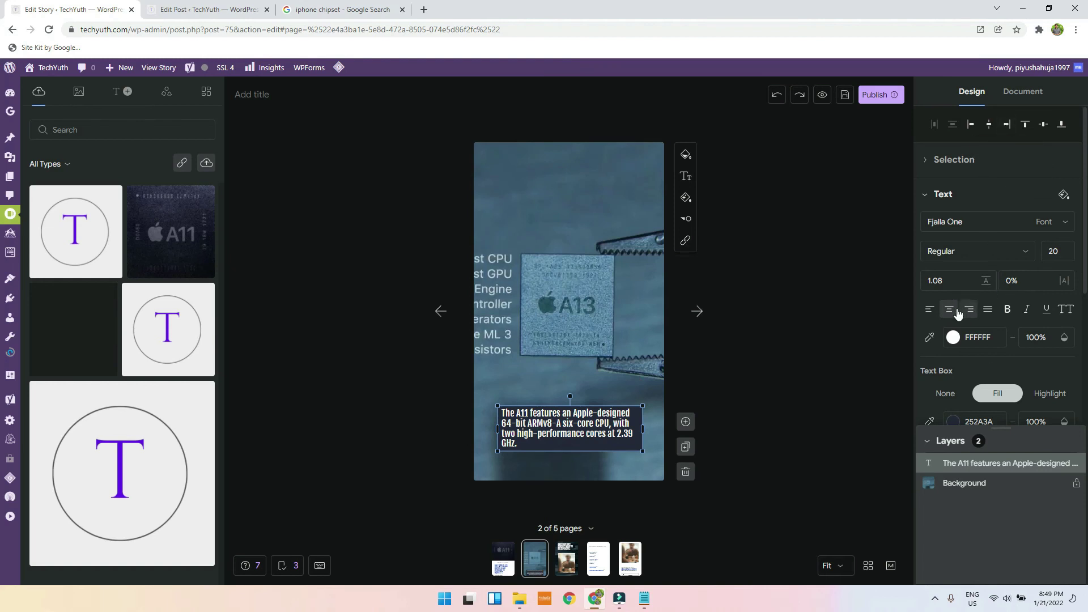
Left-align all of the caption text and finish editing
key("ctrl+a")
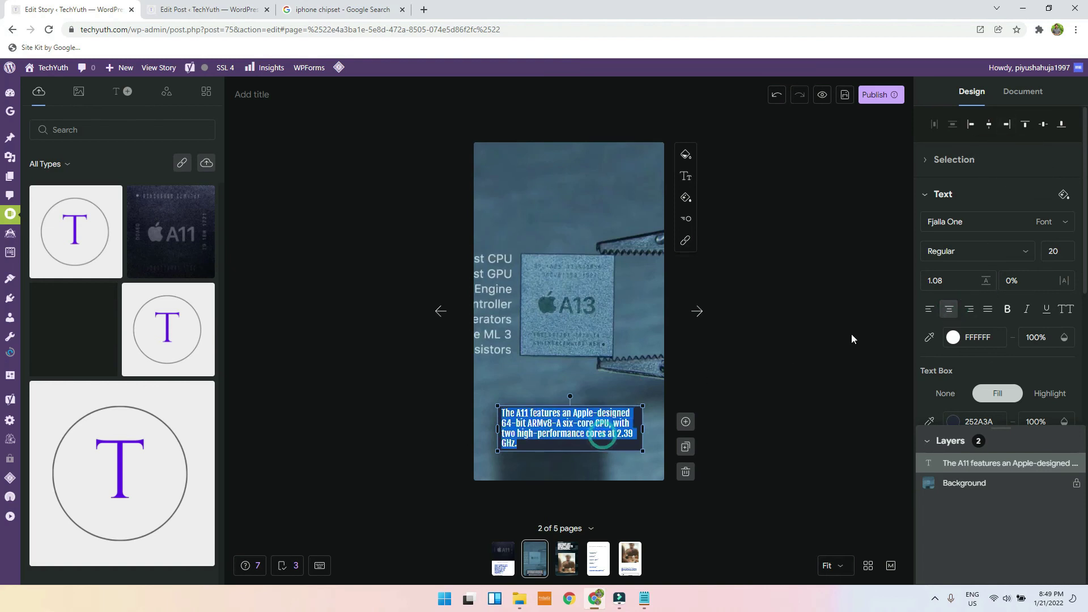
left_click(969, 309)
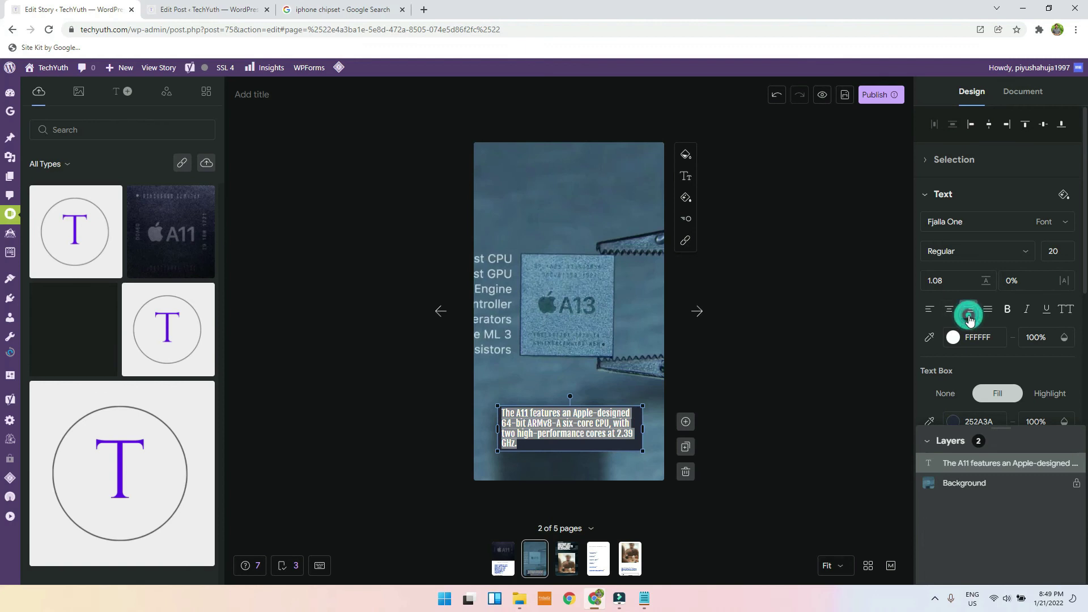
left_click(926, 311)
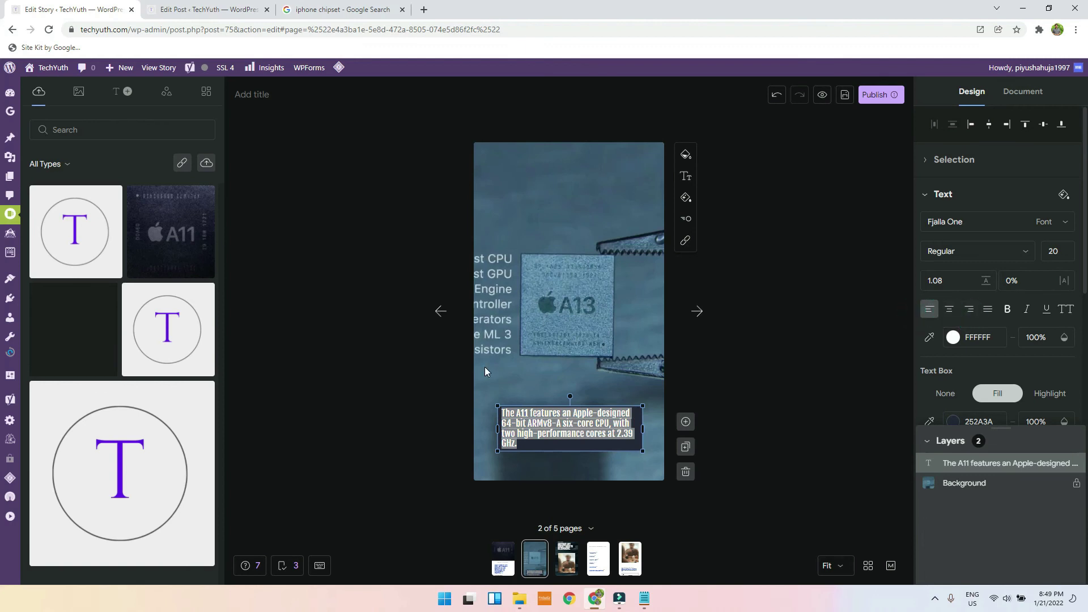
key("Escape")
Publish the story without reviewing the checklist and open the live published version
left_click(873, 97)
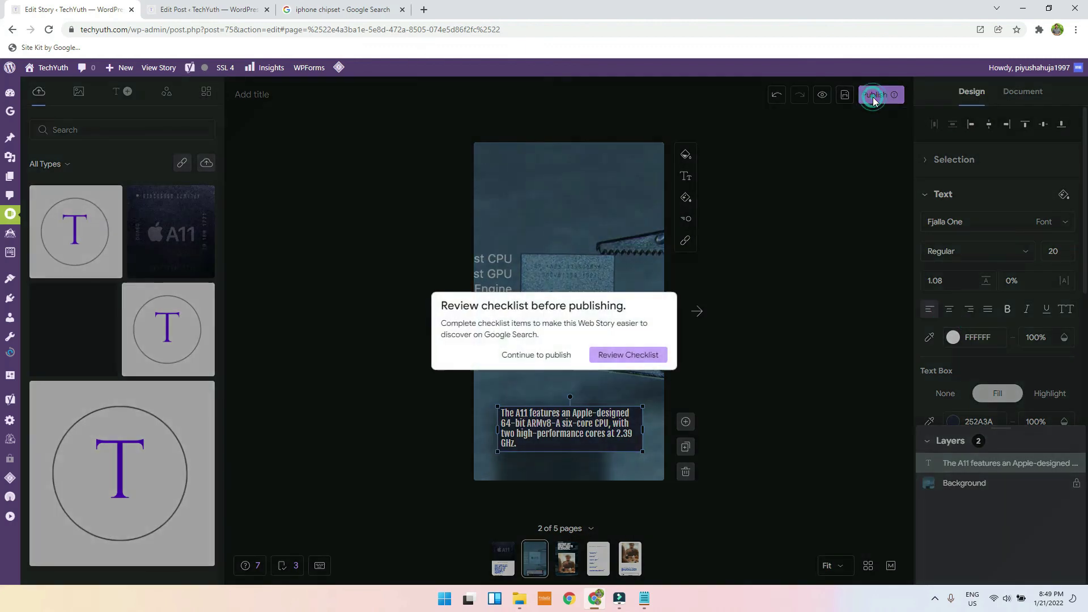
left_click(539, 354)
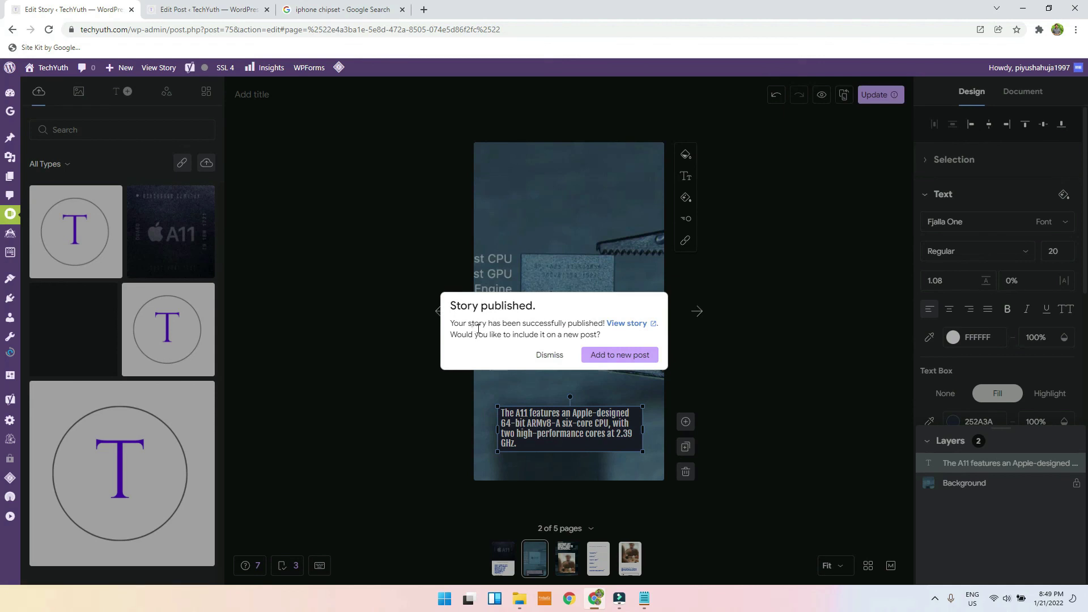
left_click_drag(471, 323, 602, 333)
left_click(618, 322)
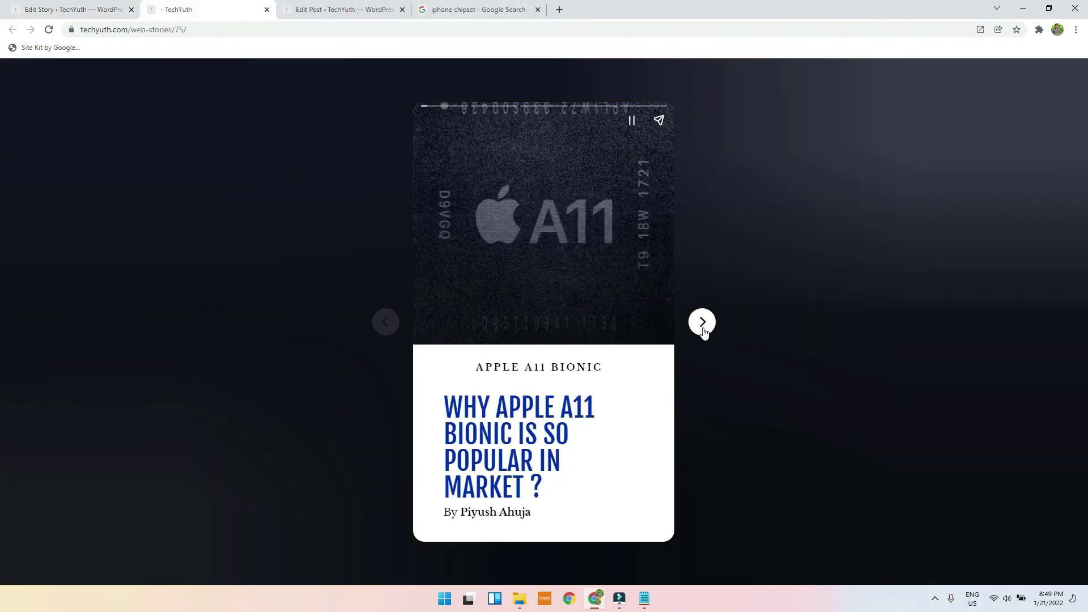
Advance through the live story to its last page, replay it, then close the TechYuth tab
left_click(703, 329)
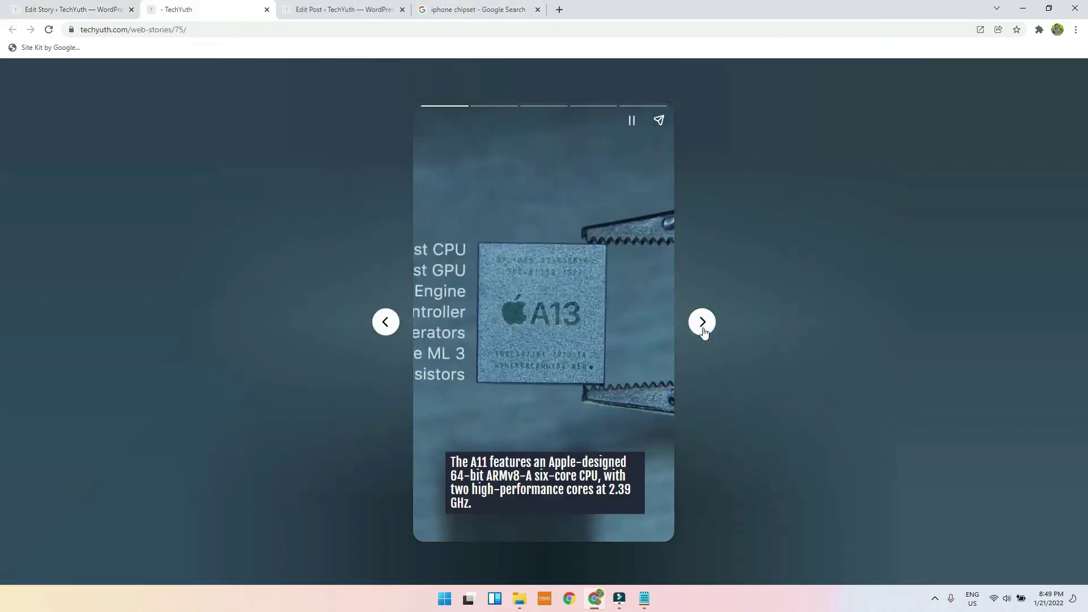
left_click(703, 329)
left_click(702, 329)
left_click(703, 326)
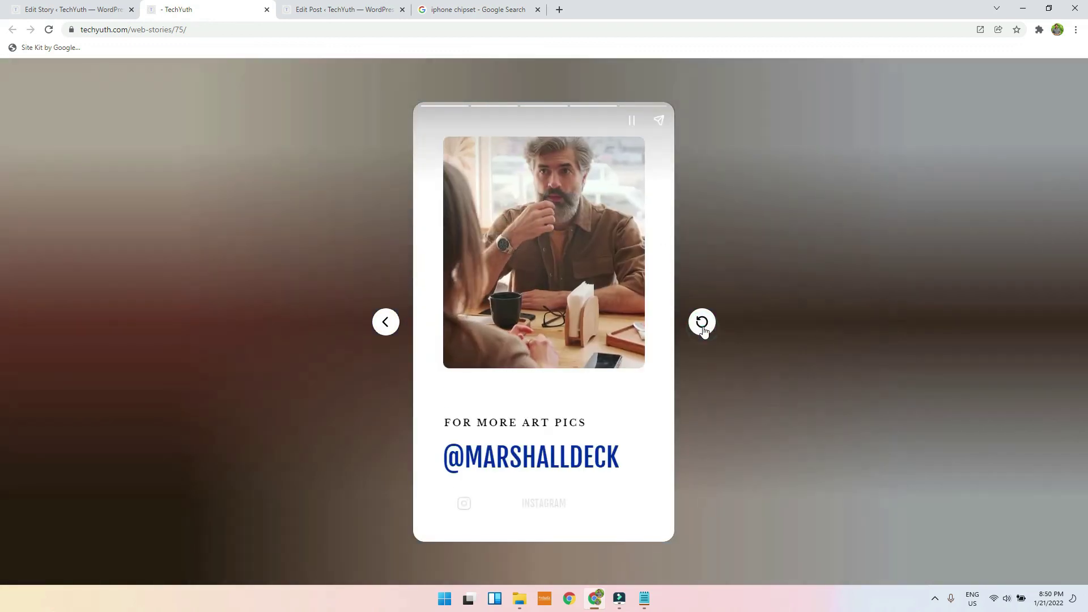
left_click(702, 326)
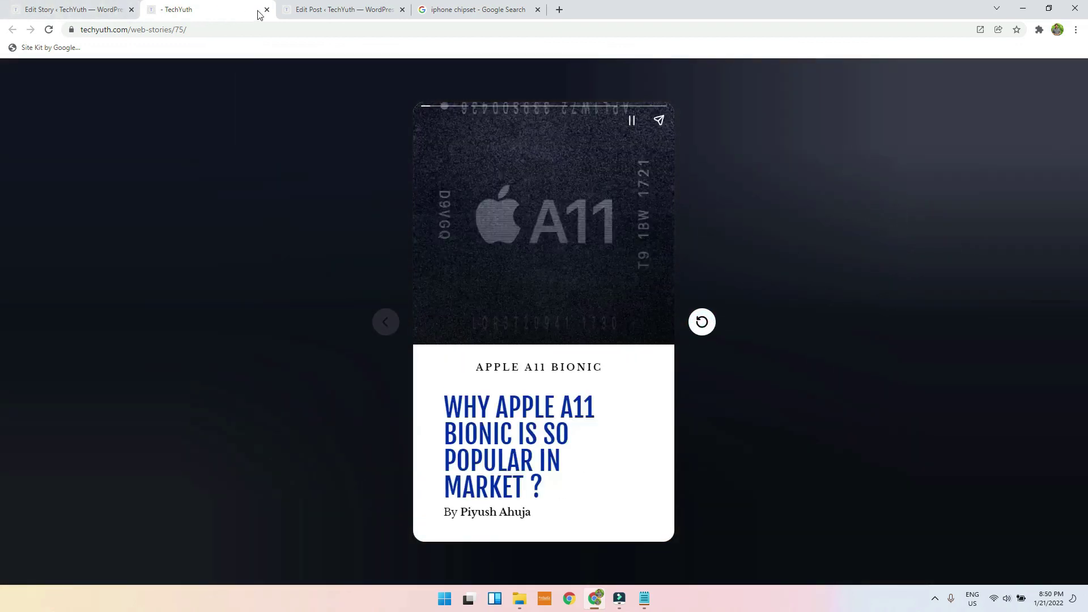
left_click(267, 10)
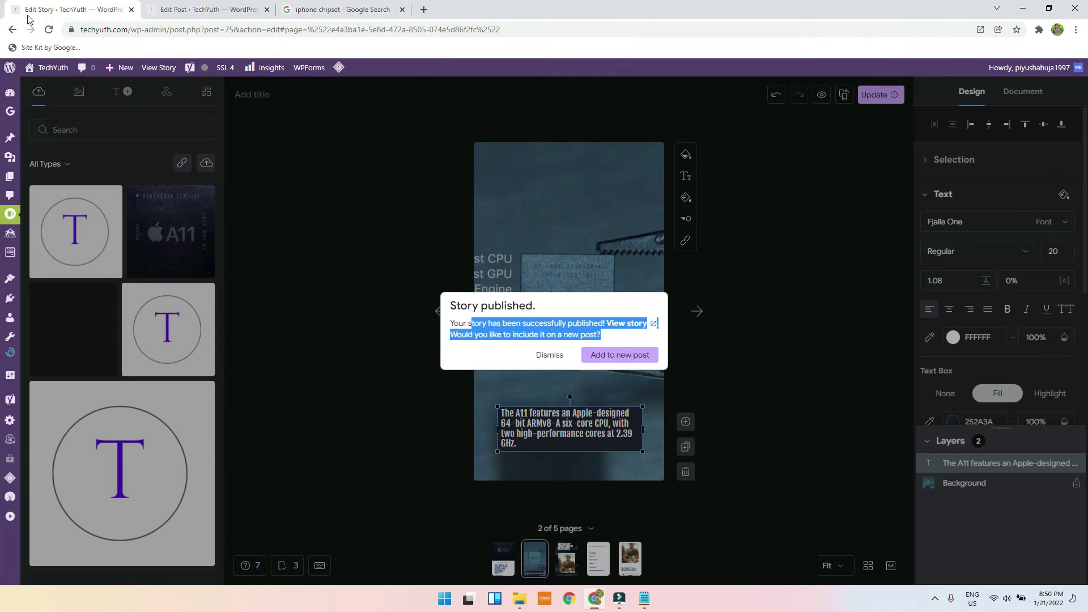
Dismiss the published notice and choose Delete Story for the Untitled story on the dashboard
left_click(529, 359)
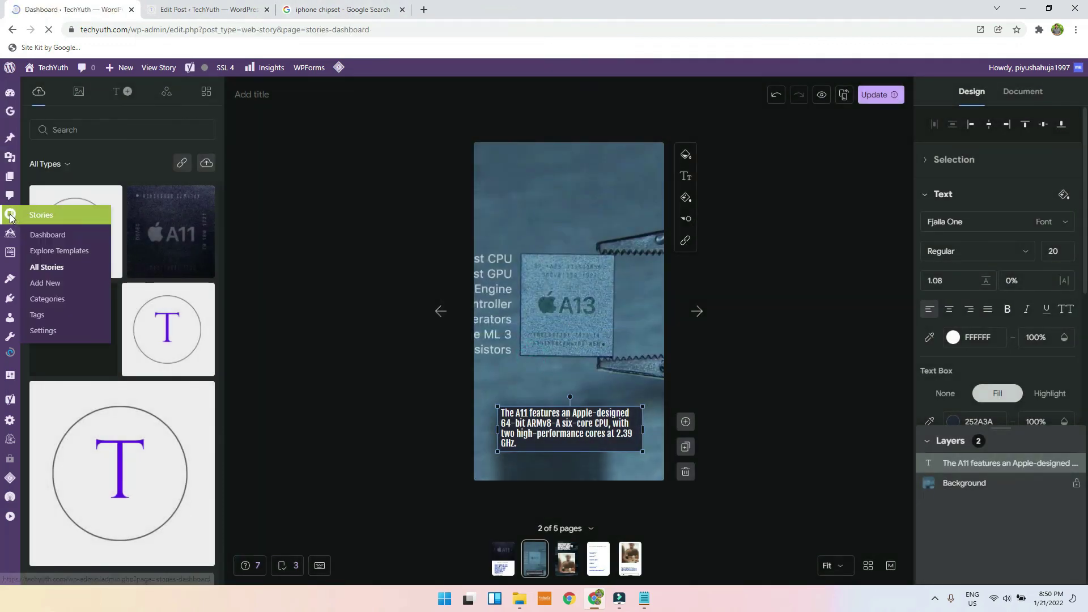
left_click(33, 235)
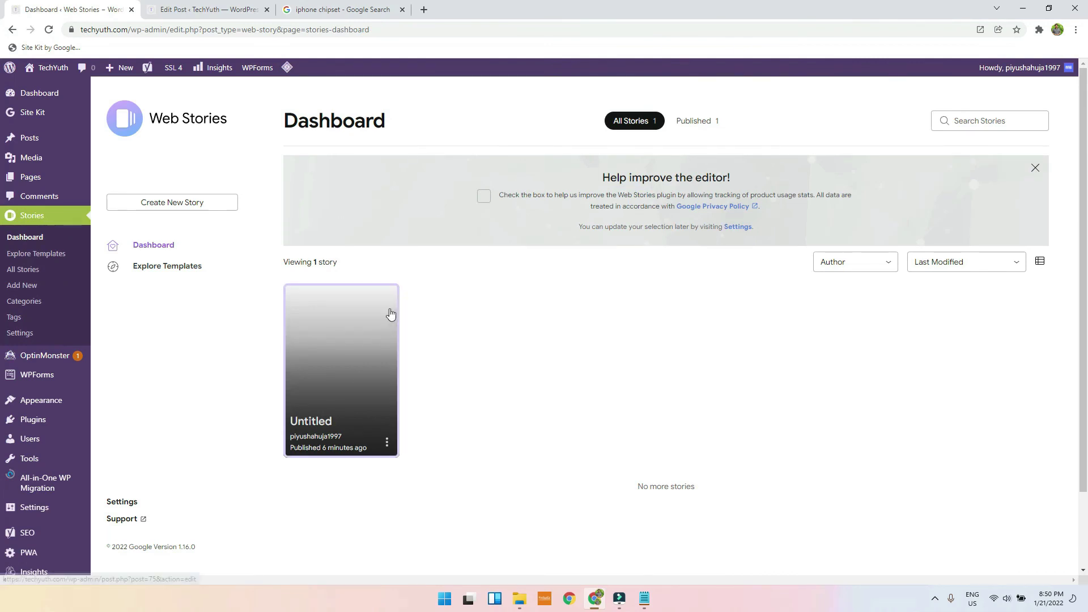
left_click(387, 442)
left_click(406, 419)
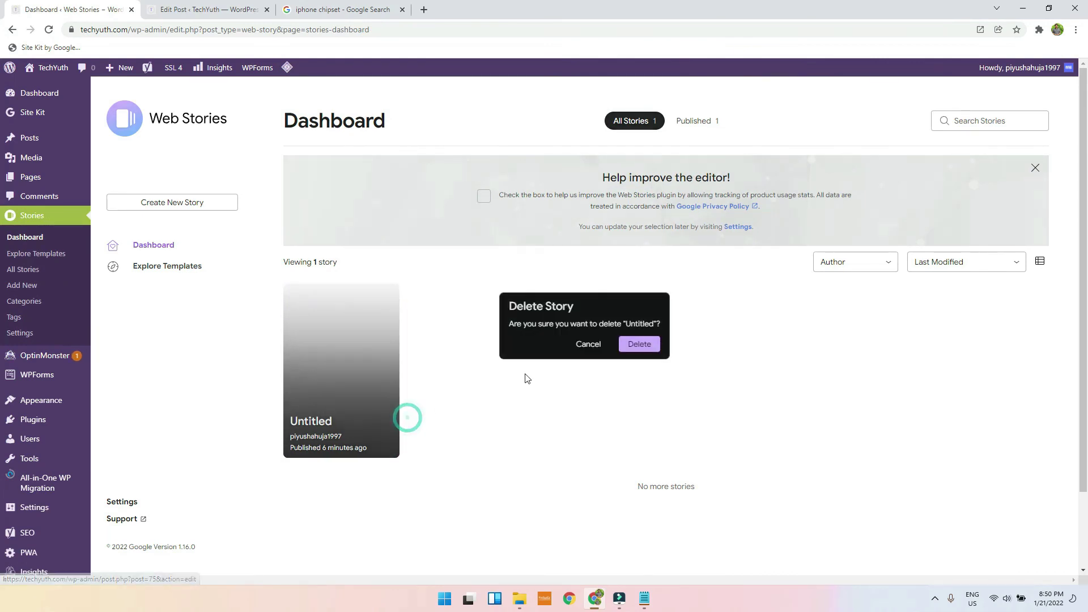